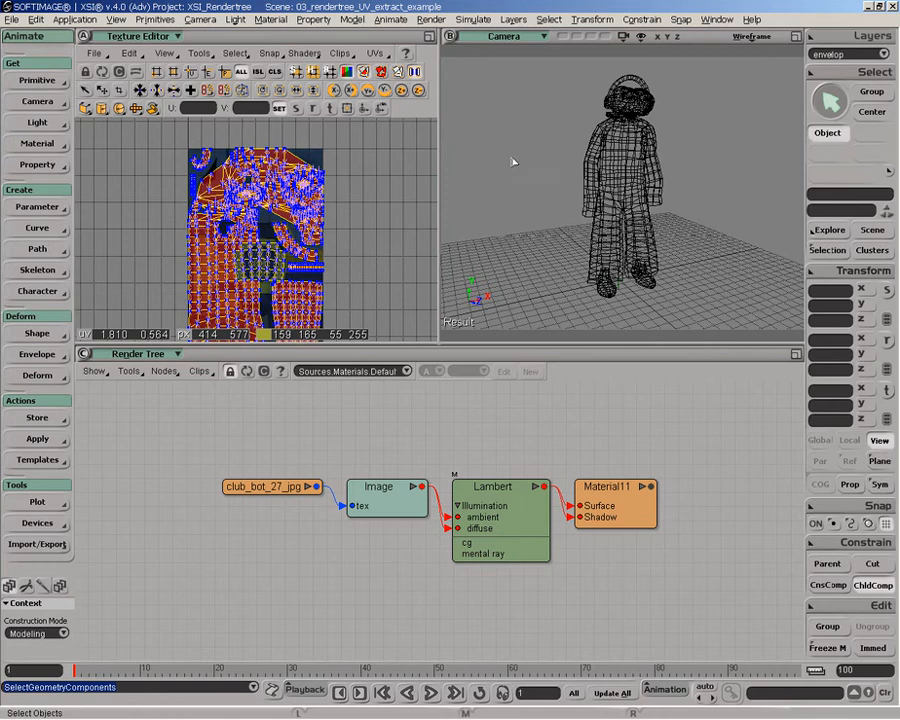
# Deselect the character body and draw a render region around the whole figure in the Camera view
pyautogui.click(621, 160)
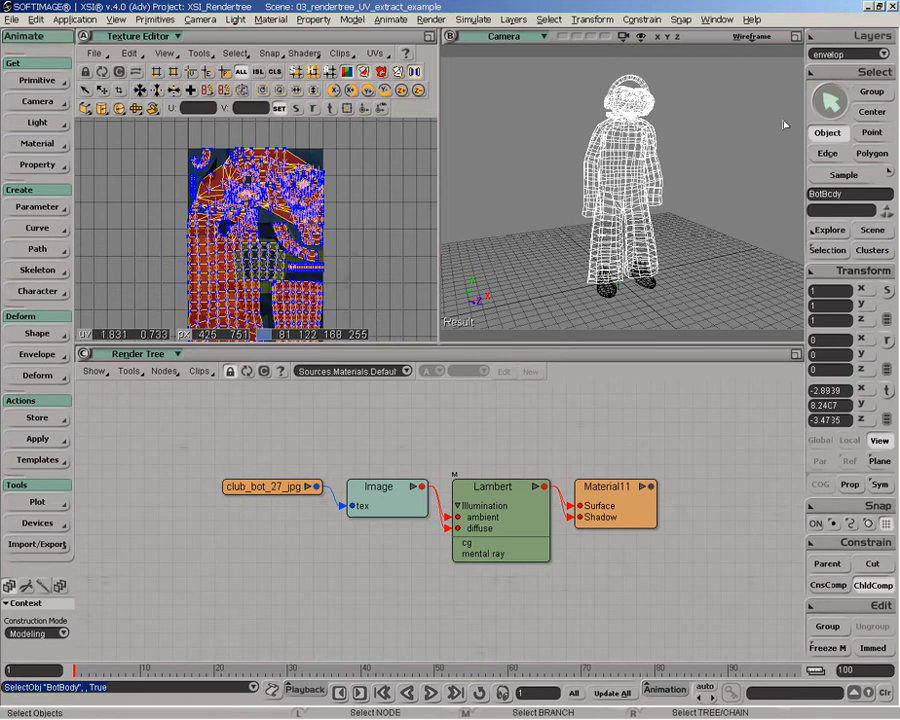
pyautogui.click(589, 100)
pyautogui.press('q')
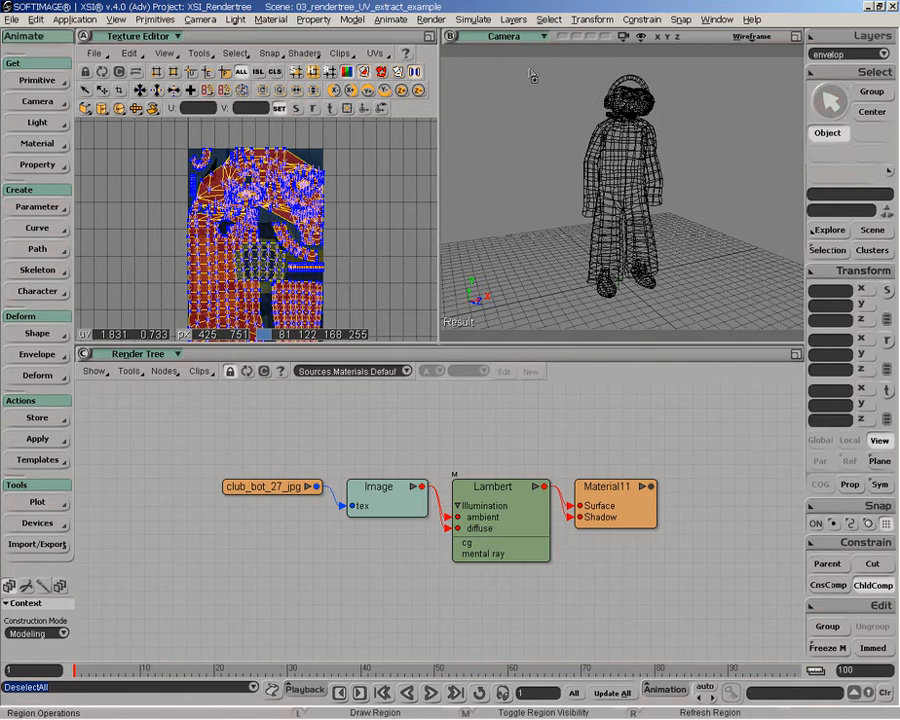
pyautogui.moveTo(528, 67); pyautogui.dragTo(693, 302)
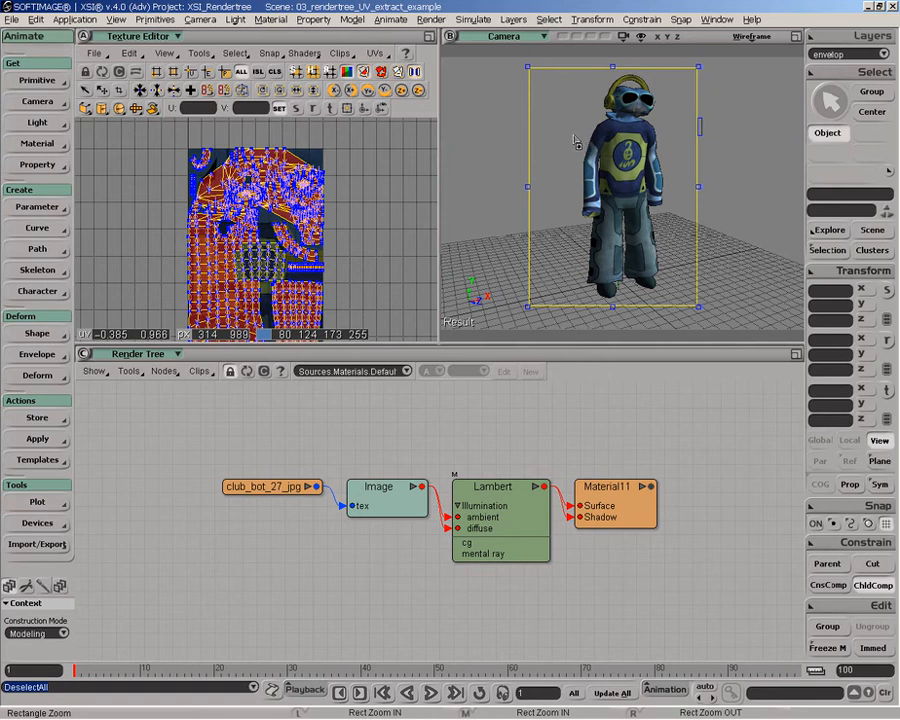
# Spread the club_bot_27_jpg and Image nodes farther away from the Lambert node in the render tree
pyautogui.moveTo(386, 500); pyautogui.dragTo(382, 498)
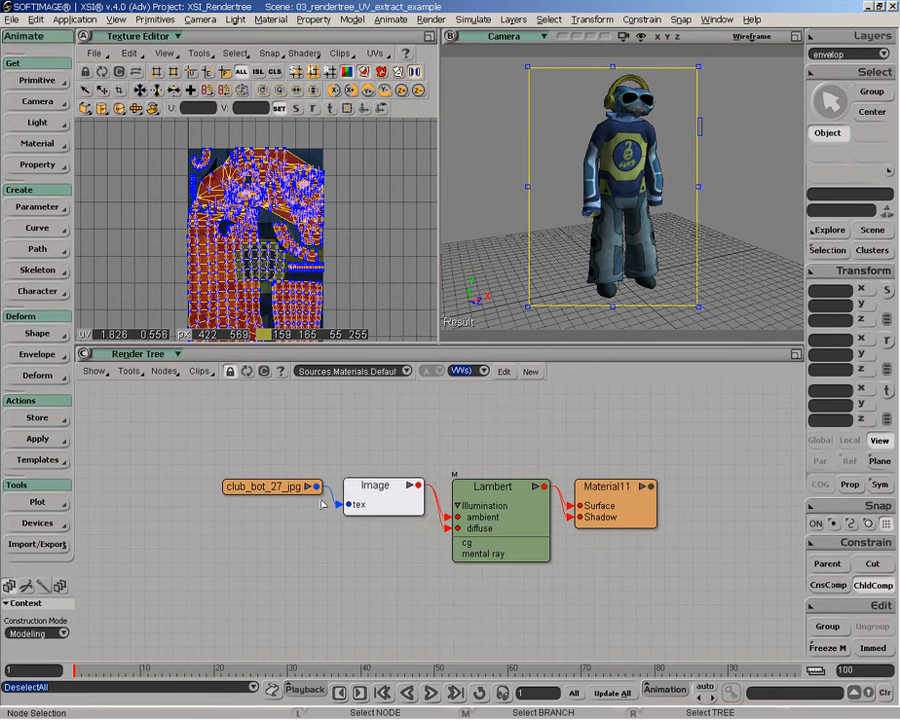
pyautogui.moveTo(293, 489); pyautogui.dragTo(249, 488)
pyautogui.moveTo(391, 508); pyautogui.dragTo(373, 511)
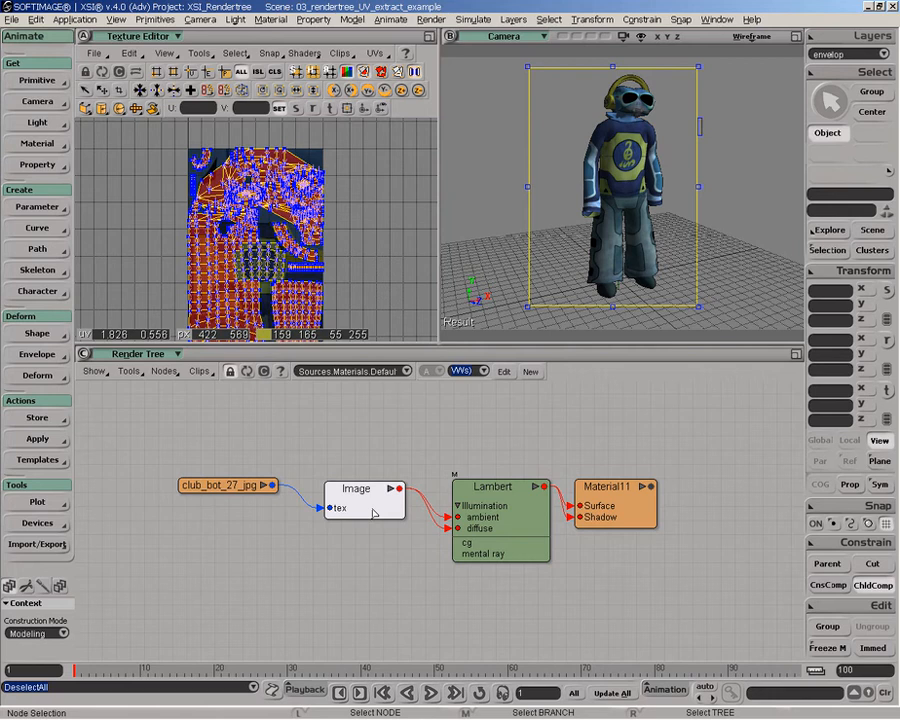
pyautogui.click(370, 498)
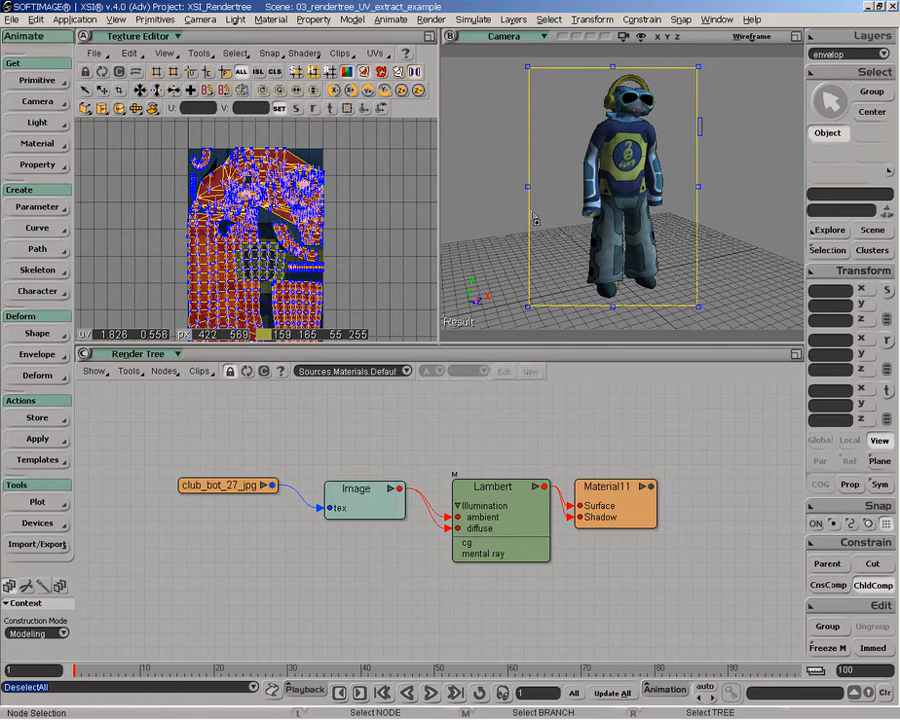
# Hide the render region and disconnect the Image node from the Lambert node's ambient and diffuse inputs
pyautogui.press('q')
pyautogui.middleClick(538, 155)
pyautogui.moveTo(376, 504); pyautogui.dragTo(368, 498)
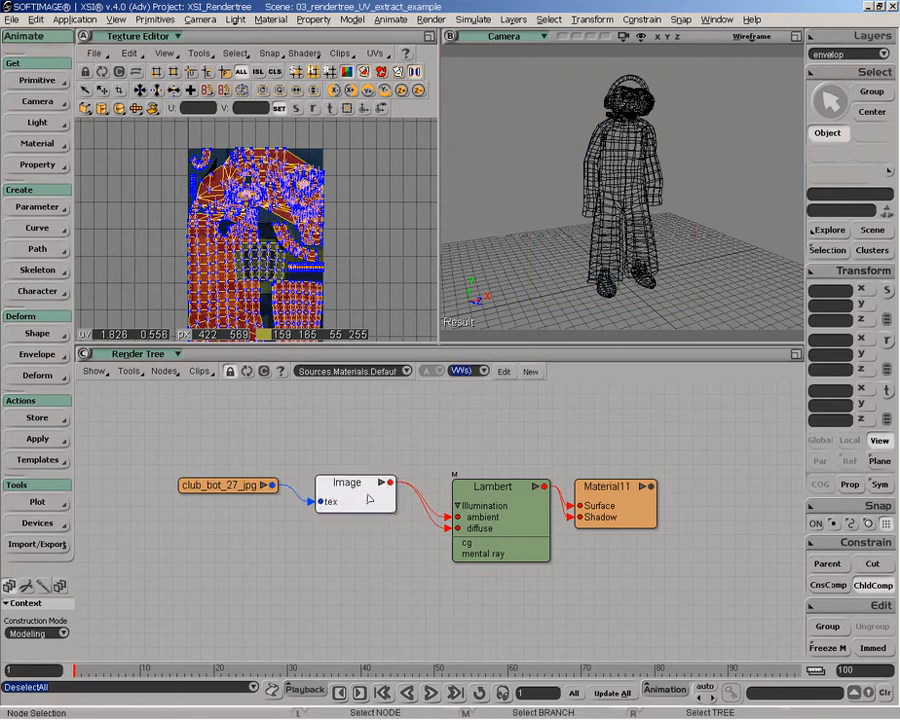
pyautogui.click(416, 532)
pyautogui.moveTo(457, 528)
pyautogui.mouseDown()
pyautogui.moveTo(444, 530)
pyautogui.moveTo(450, 521)
pyautogui.mouseUp()
# Select the BotBody mesh and refresh the render tree to load its material network
pyautogui.click(247, 371)
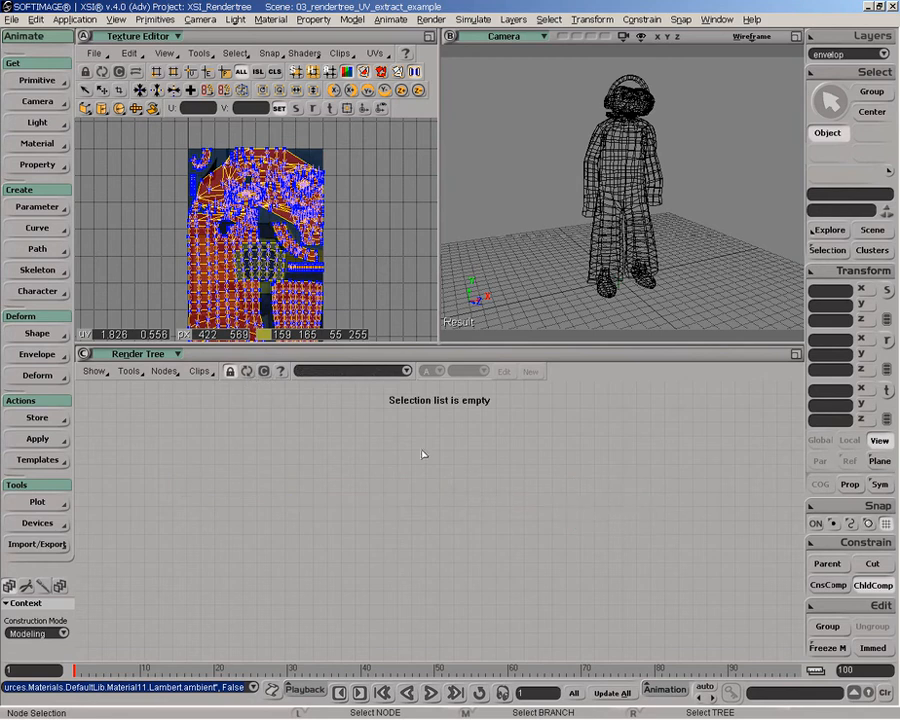
pyautogui.click(604, 150)
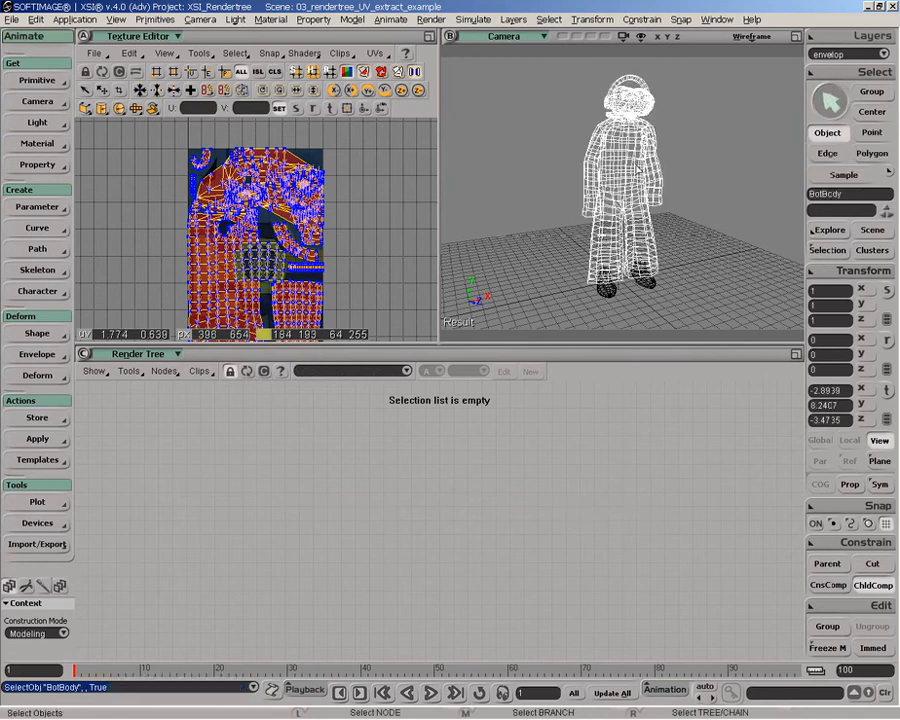
pyautogui.click(246, 371)
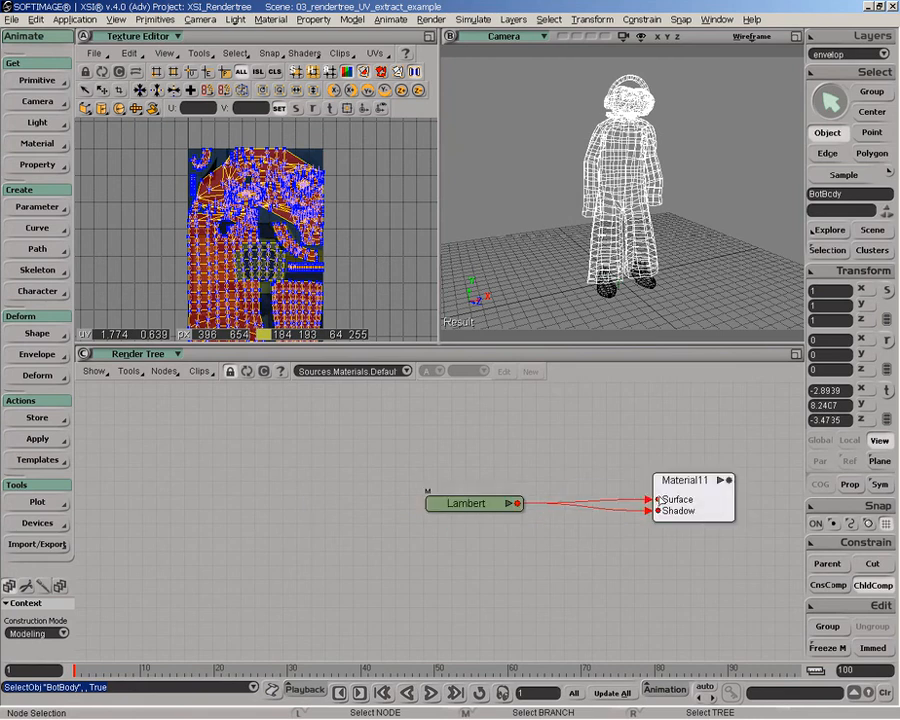
# Add a Projection node from the texture space generators and place it well clear of the Lambert node
pyautogui.click(164, 371)
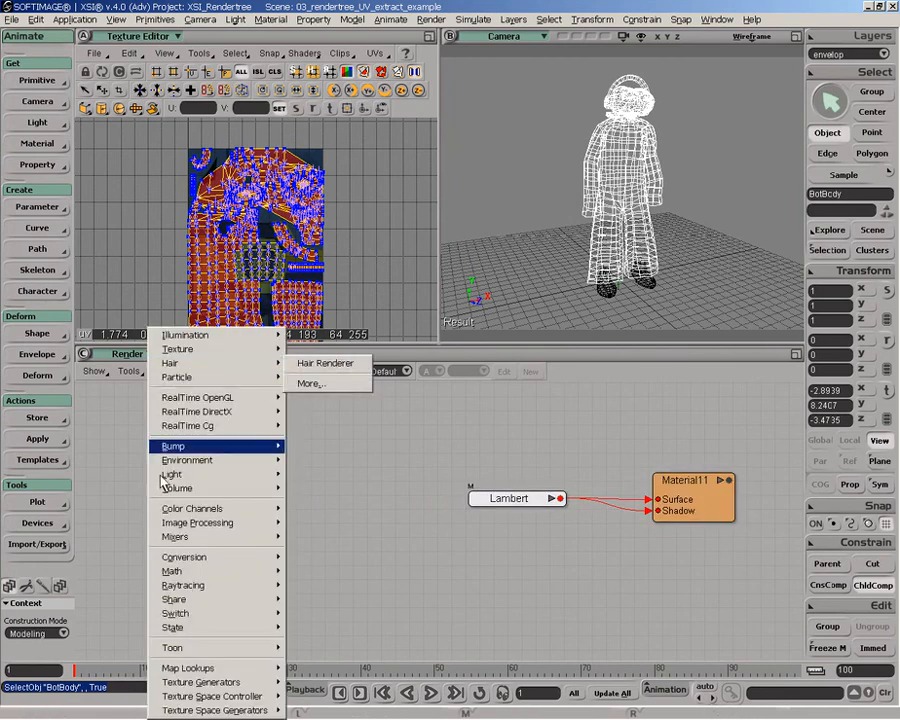
pyautogui.moveTo(220, 712)
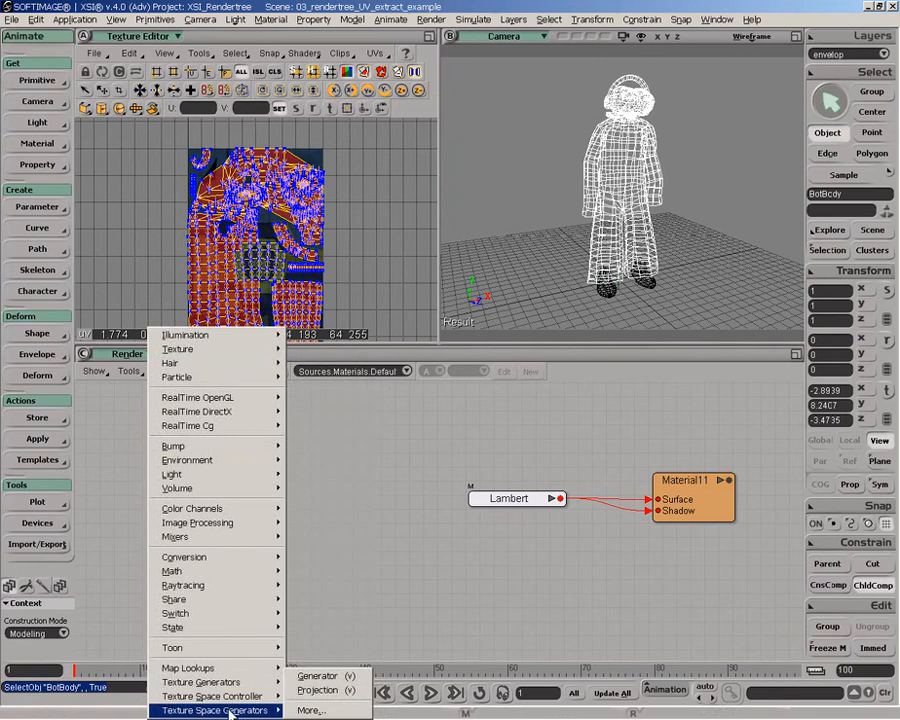
pyautogui.click(311, 692)
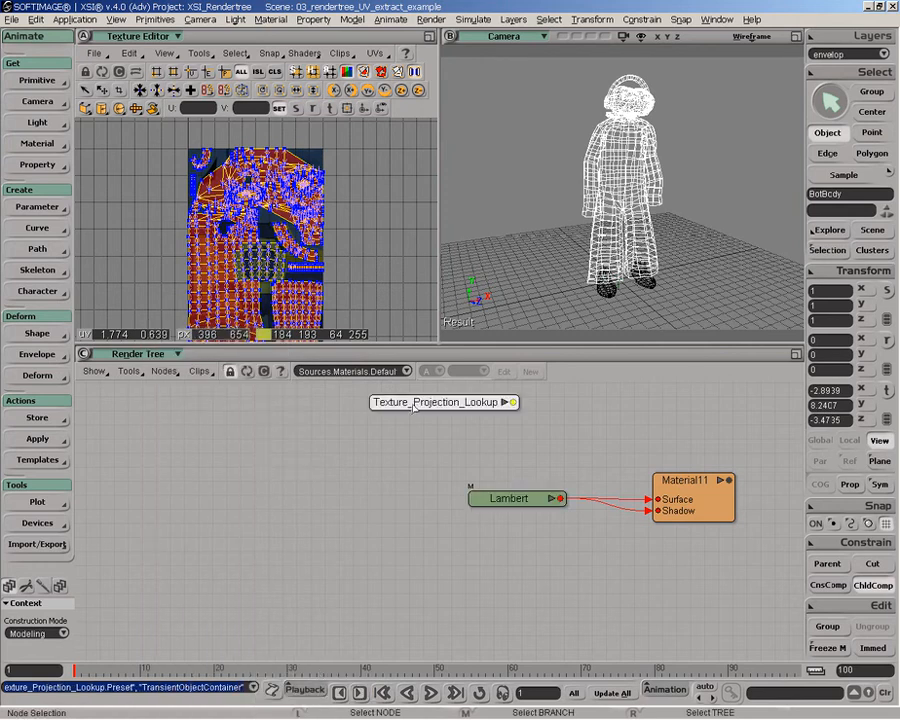
pyautogui.moveTo(413, 407); pyautogui.dragTo(332, 431)
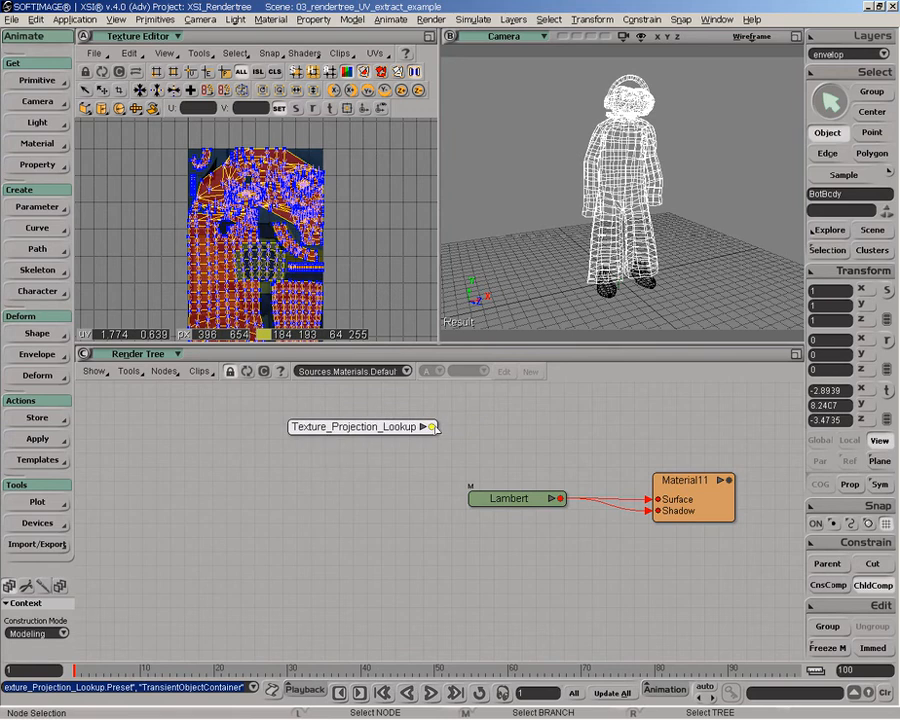
pyautogui.moveTo(432, 428); pyautogui.dragTo(374, 421)
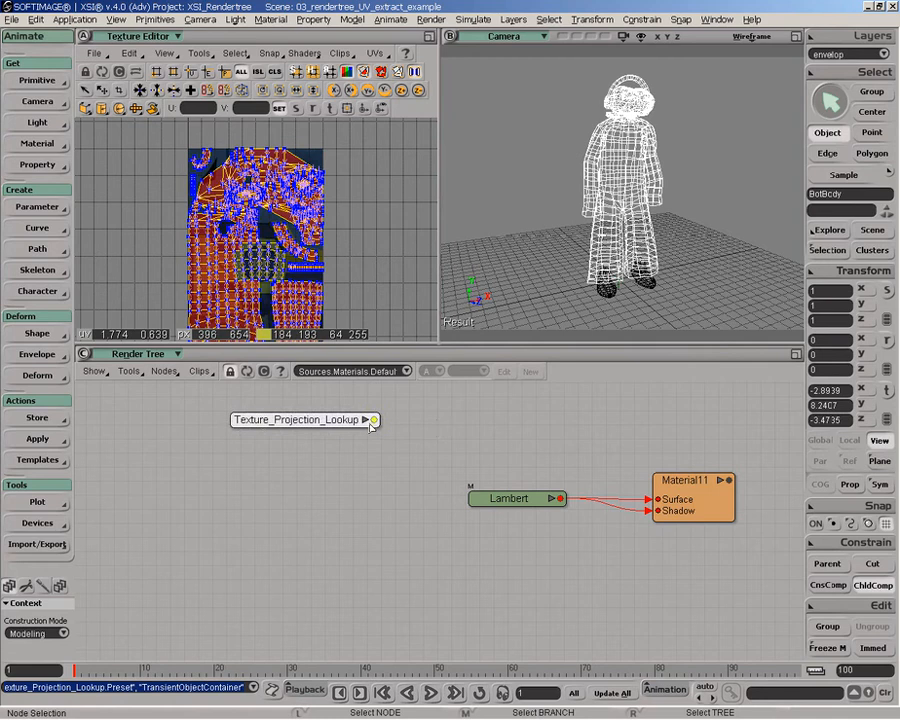
# Connect Texture_Projection_Lookup to Material11's Surface input and position the resulting Vector2color converter between them
pyautogui.moveTo(374, 421); pyautogui.dragTo(690, 482)
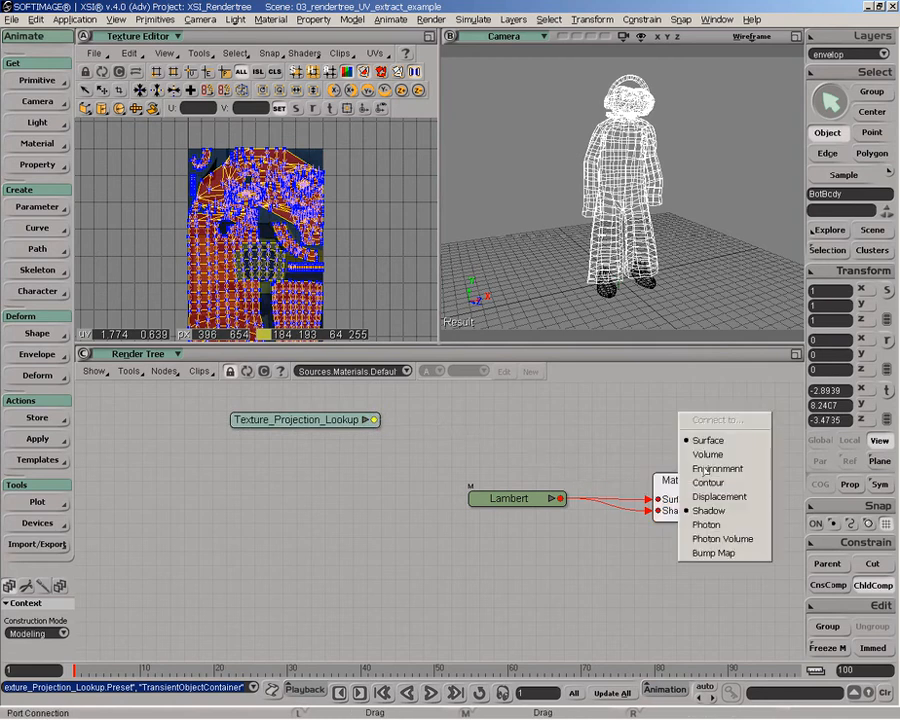
pyautogui.click(716, 449)
pyautogui.moveTo(622, 429); pyautogui.dragTo(534, 445)
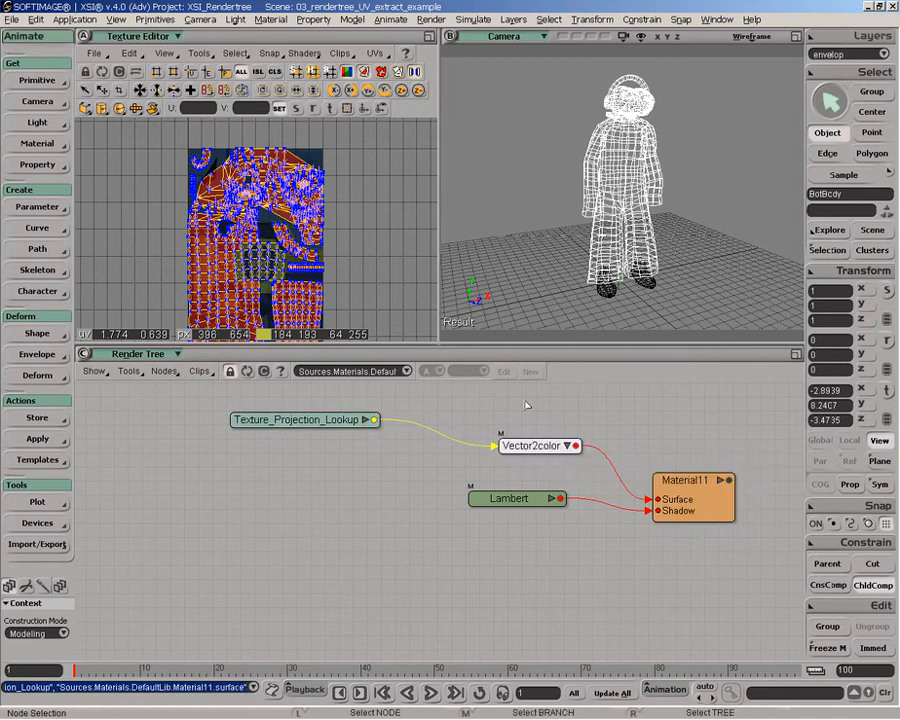
# Draw a render region around the character and set the region to show RGB only
pyautogui.press('q')
pyautogui.moveTo(537, 77); pyautogui.dragTo(725, 299)
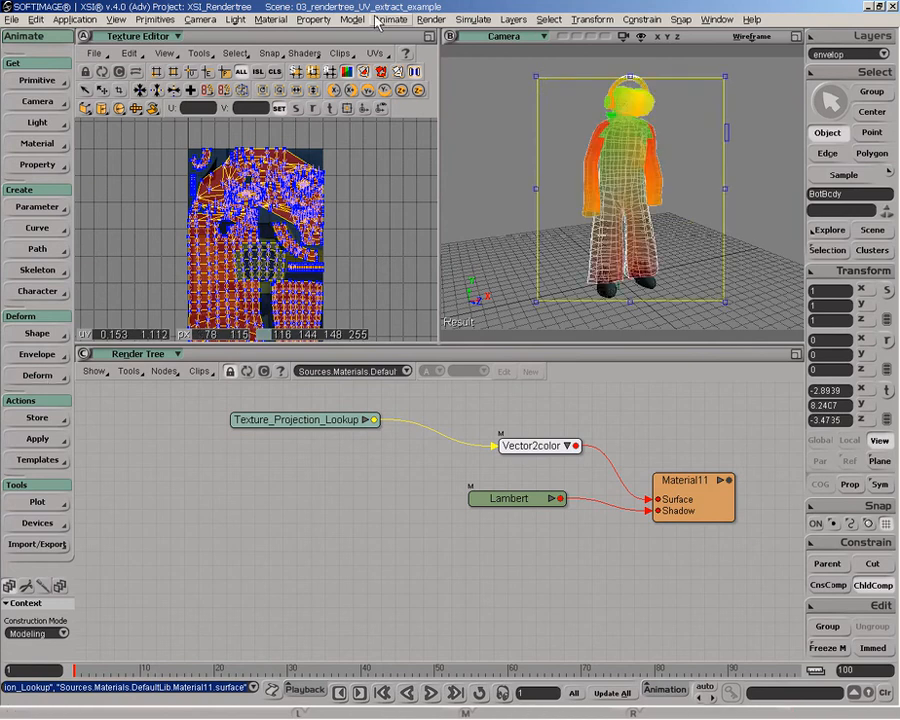
pyautogui.click(431, 19)
pyautogui.moveTo(466, 147)
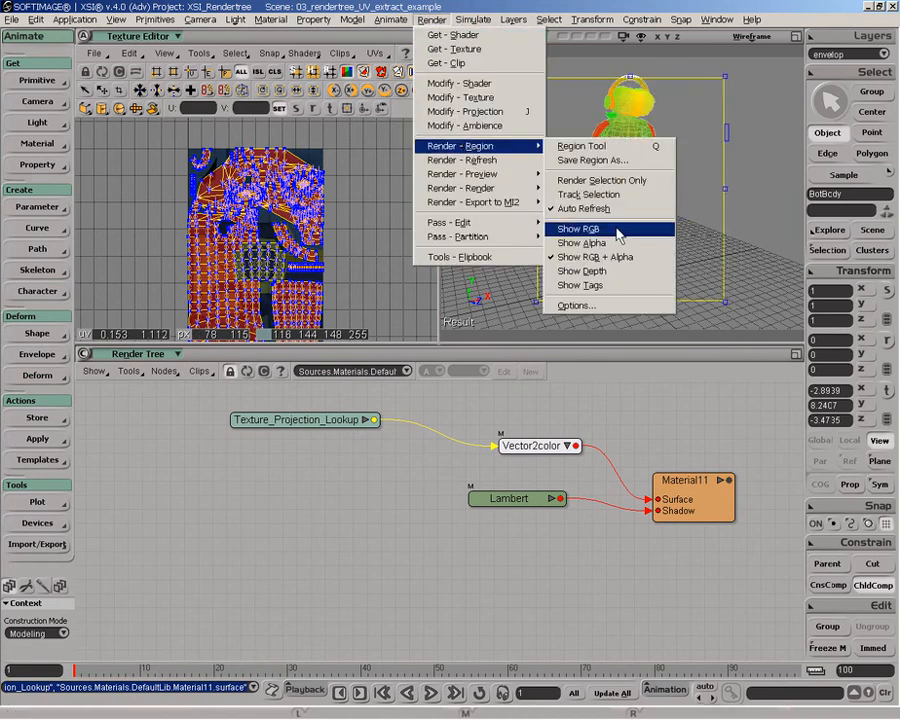
pyautogui.click(572, 285)
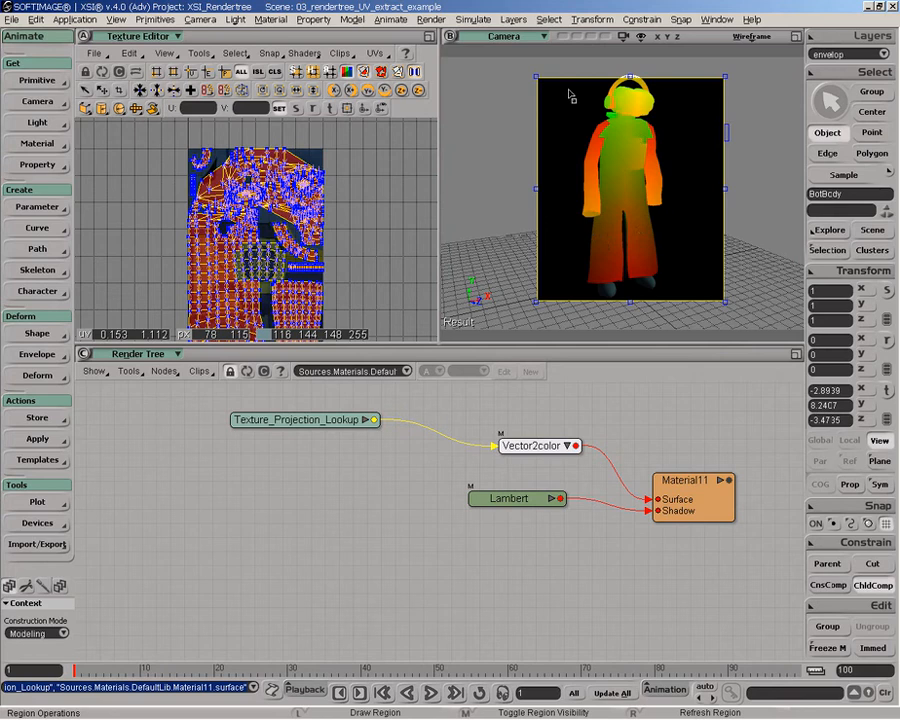
pyautogui.hotkey('shift', 'z')
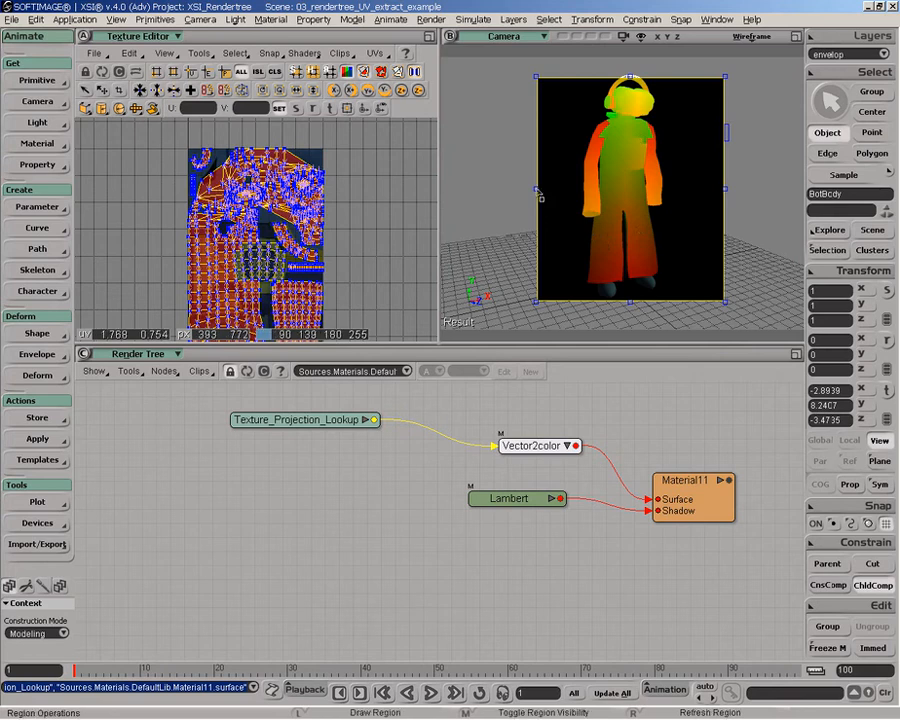
# Open the Texture_Projection_Lookup properties and set its texture projection to Texture_Support (Explicit UVWs)
pyautogui.click(293, 421)
pyautogui.doubleClick(293, 421)
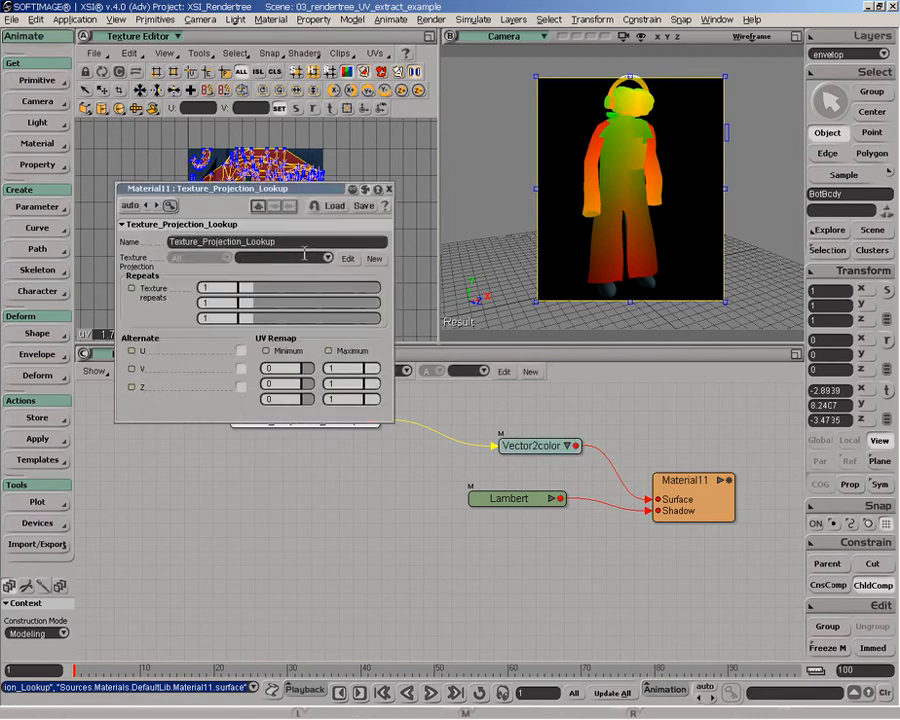
pyautogui.click(280, 258)
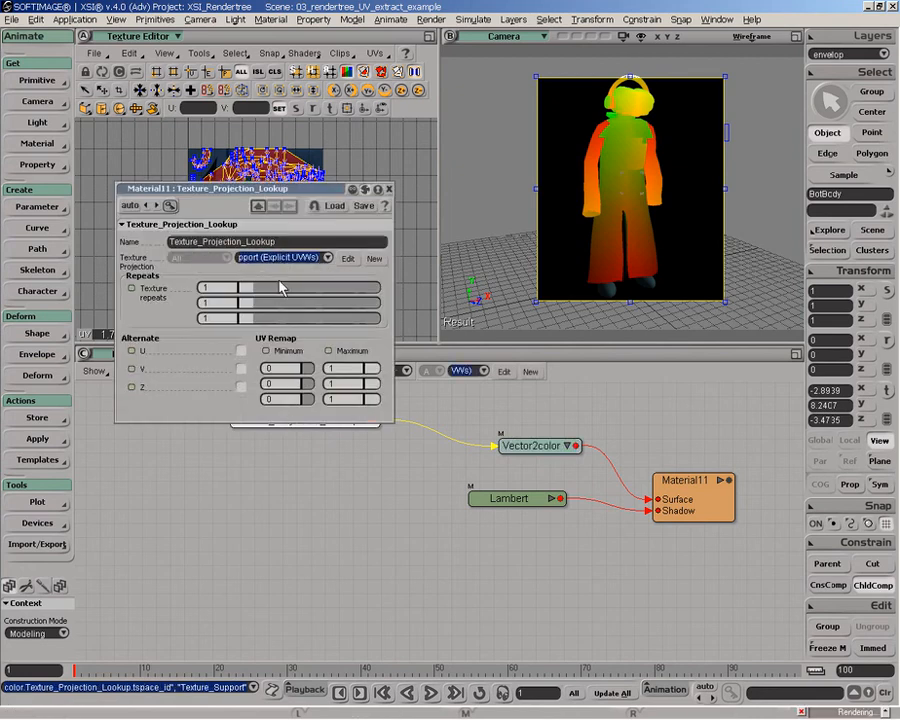
pyautogui.moveTo(250, 188); pyautogui.dragTo(196, 123)
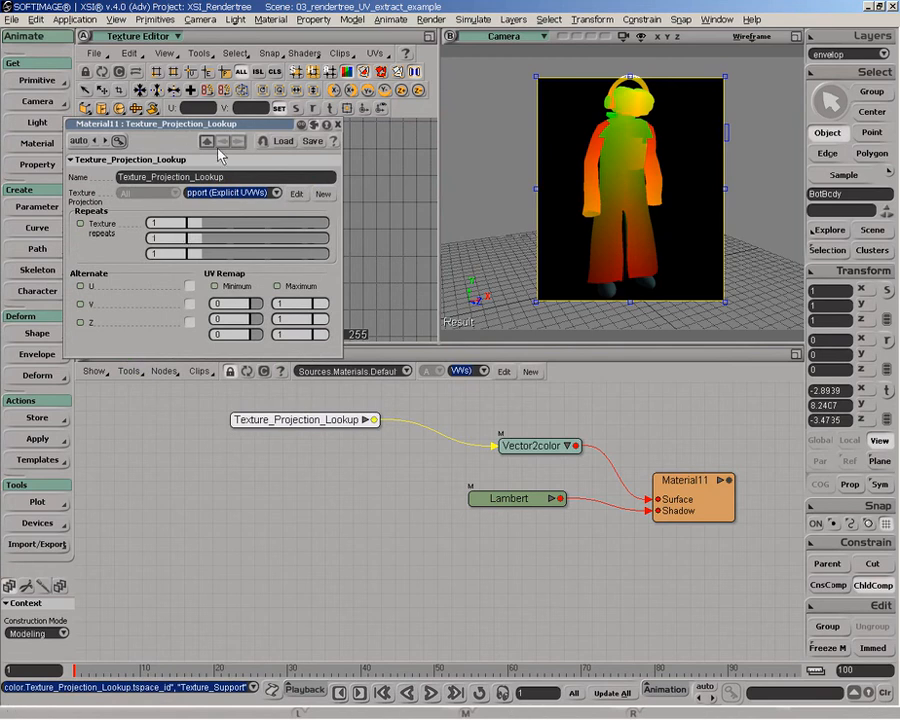
# Set all three texture repeats of the projection lookup to 2
pyautogui.moveTo(172, 125); pyautogui.dragTo(211, 150)
pyautogui.write('2')
pyautogui.press('Tab')
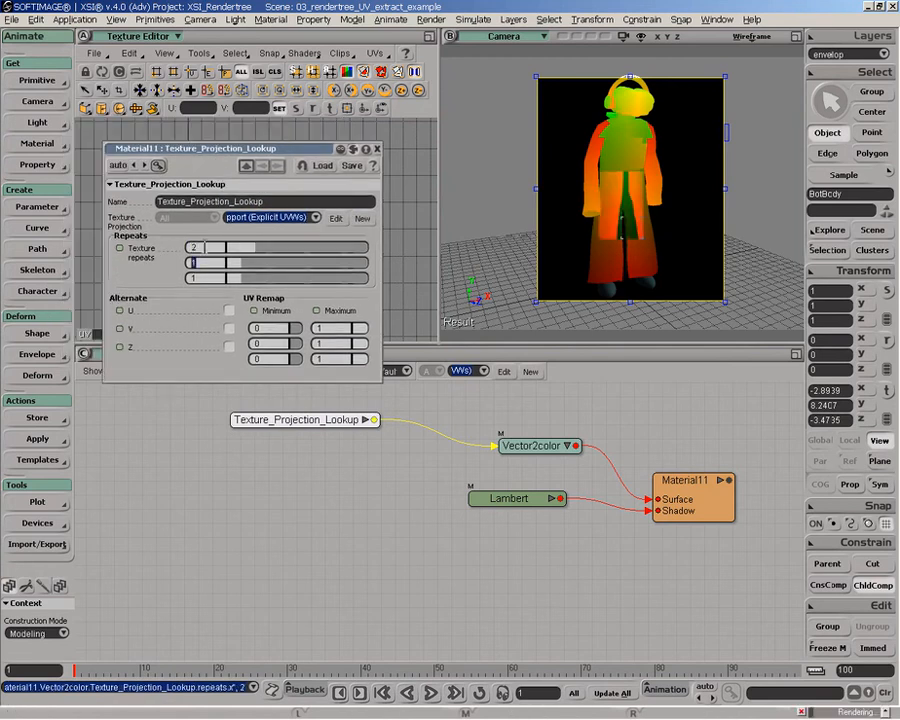
pyautogui.write('2')
pyautogui.press('Tab')
pyautogui.write('2')
pyautogui.press('Tab')
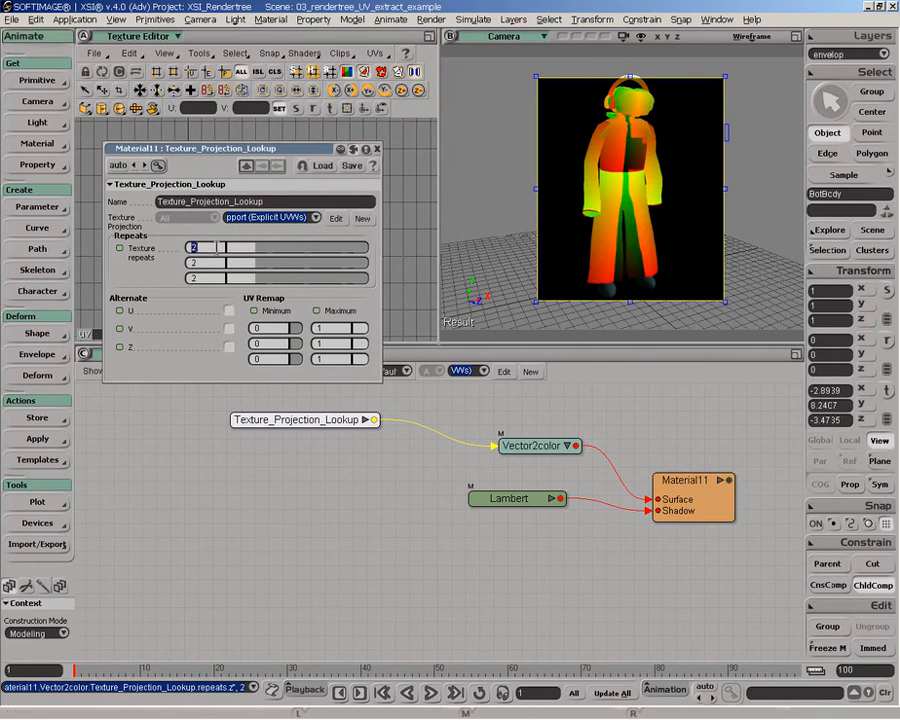
# Set all three texture repeats of the projection lookup to 1 and close its properties
pyautogui.click(249, 250)
pyautogui.write('1')
pyautogui.press('Tab')
pyautogui.write('1')
pyautogui.press('Tab')
pyautogui.write('1')
pyautogui.press('Tab')
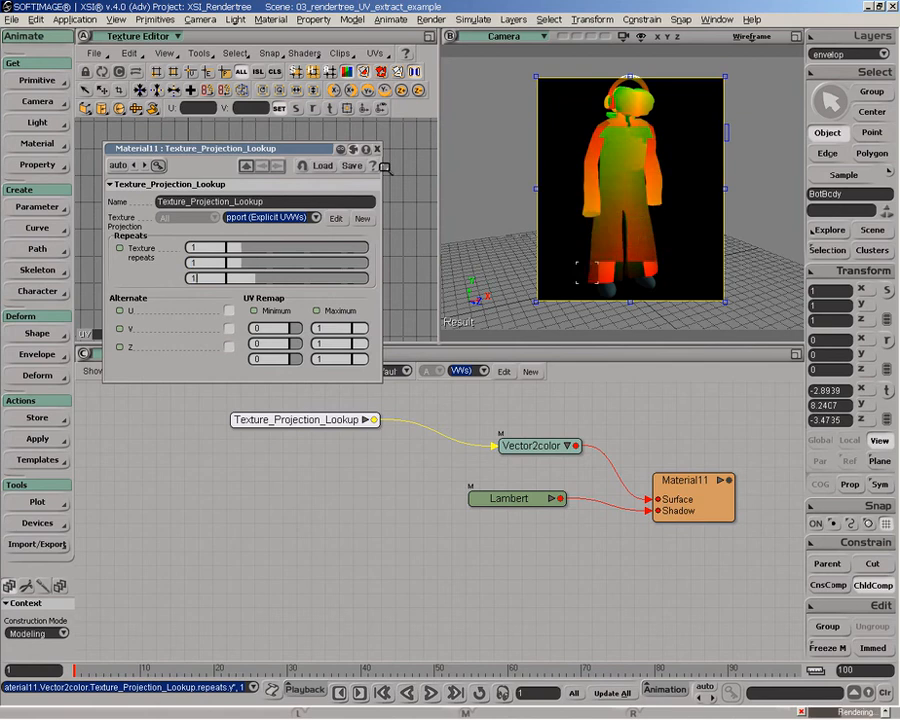
pyautogui.click(271, 111)
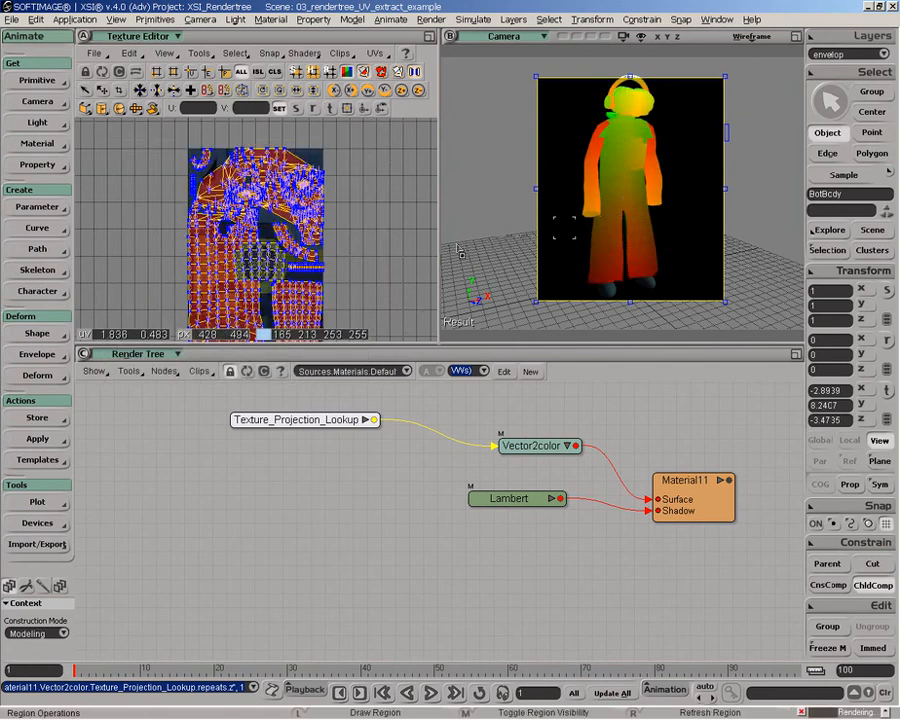
# Move the Texture_Projection_Lookup and Vector2color nodes apart to make room between them
pyautogui.moveTo(325, 424); pyautogui.dragTo(242, 425)
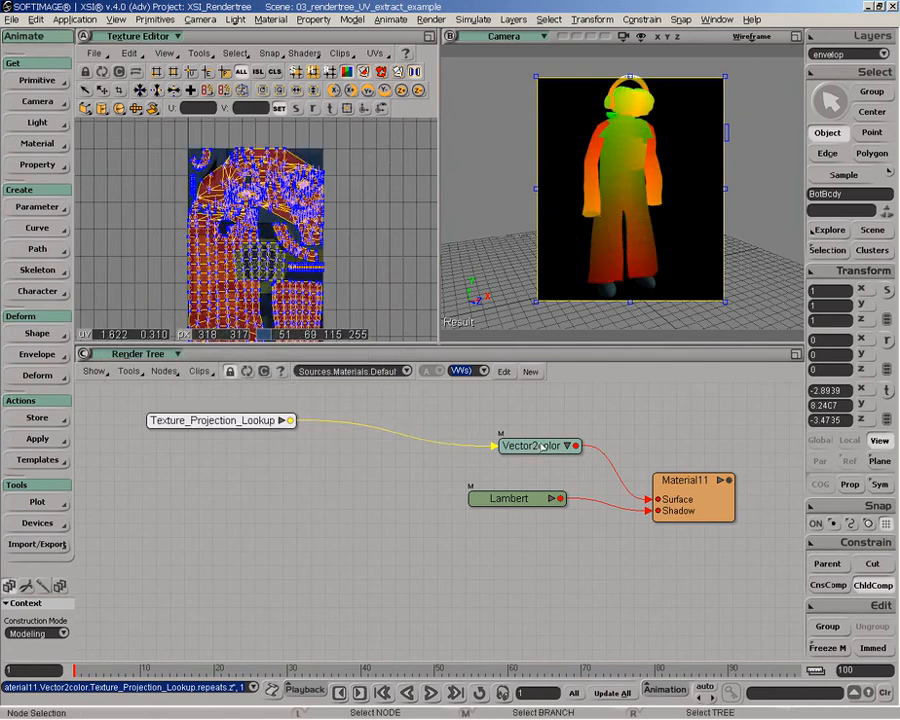
pyautogui.moveTo(552, 446); pyautogui.dragTo(567, 421)
pyautogui.click(452, 445)
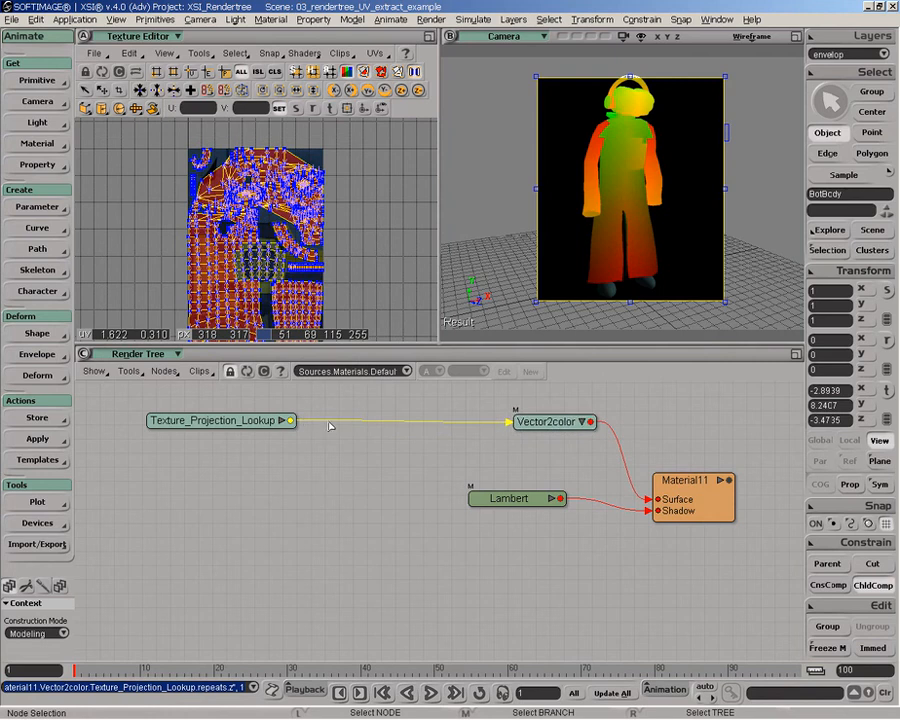
# Add an Image Lookup map node and place it with its noIcon_pic2 clip below the projection lookup branch
pyautogui.click(164, 371)
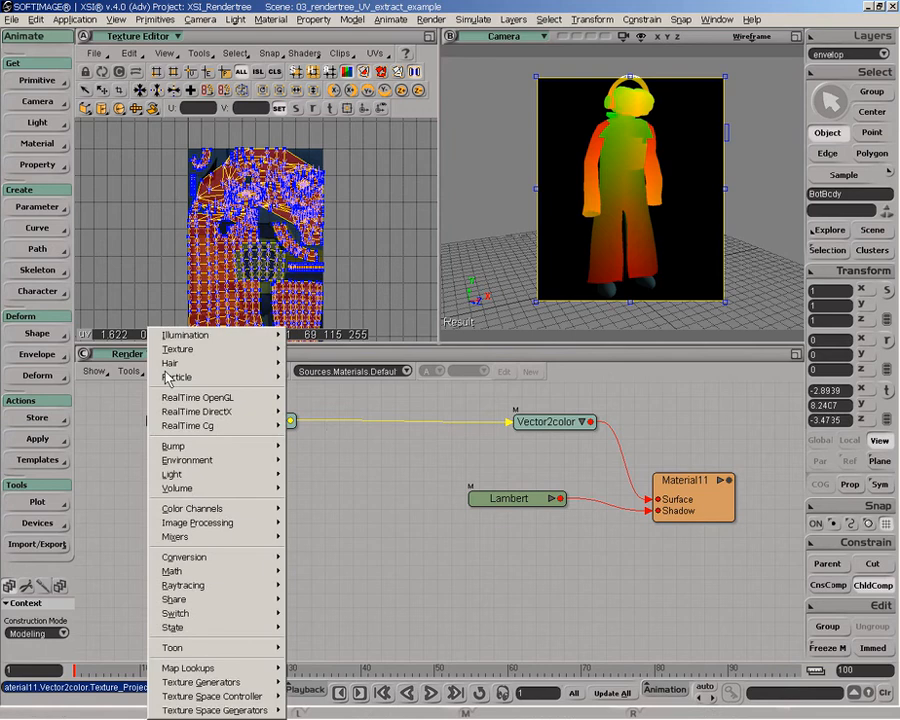
pyautogui.moveTo(227, 668)
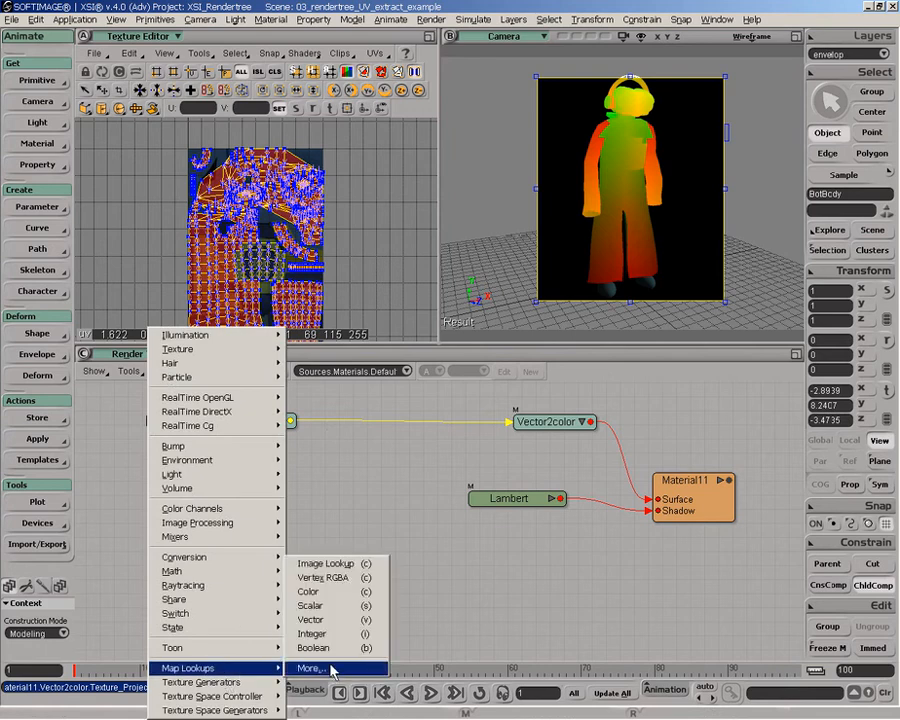
pyautogui.click(325, 563)
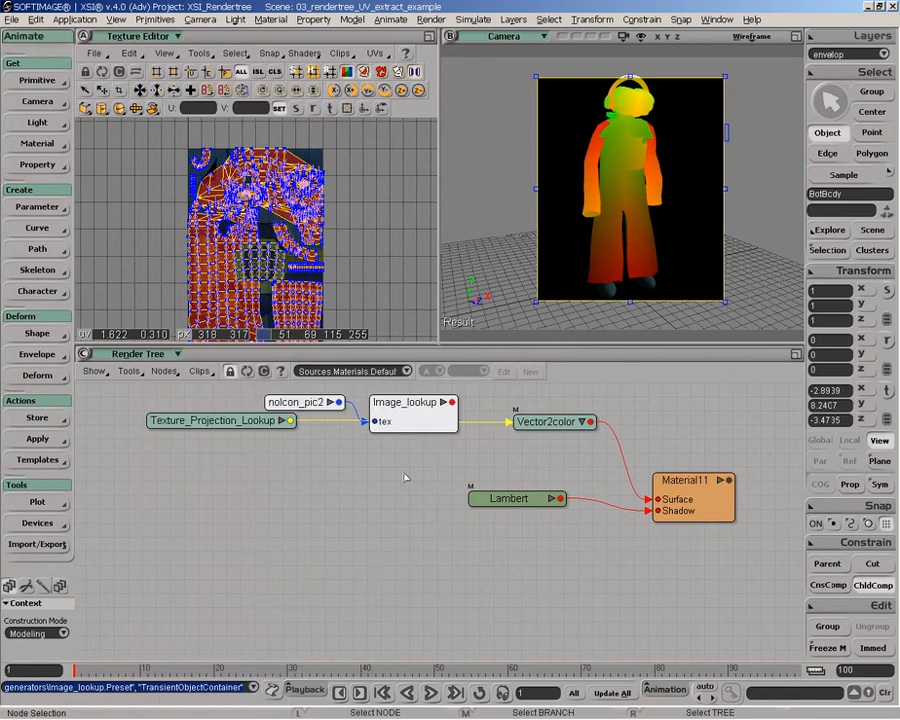
pyautogui.click(405, 476)
pyautogui.moveTo(419, 427); pyautogui.dragTo(411, 498)
pyautogui.moveTo(326, 403); pyautogui.dragTo(265, 464)
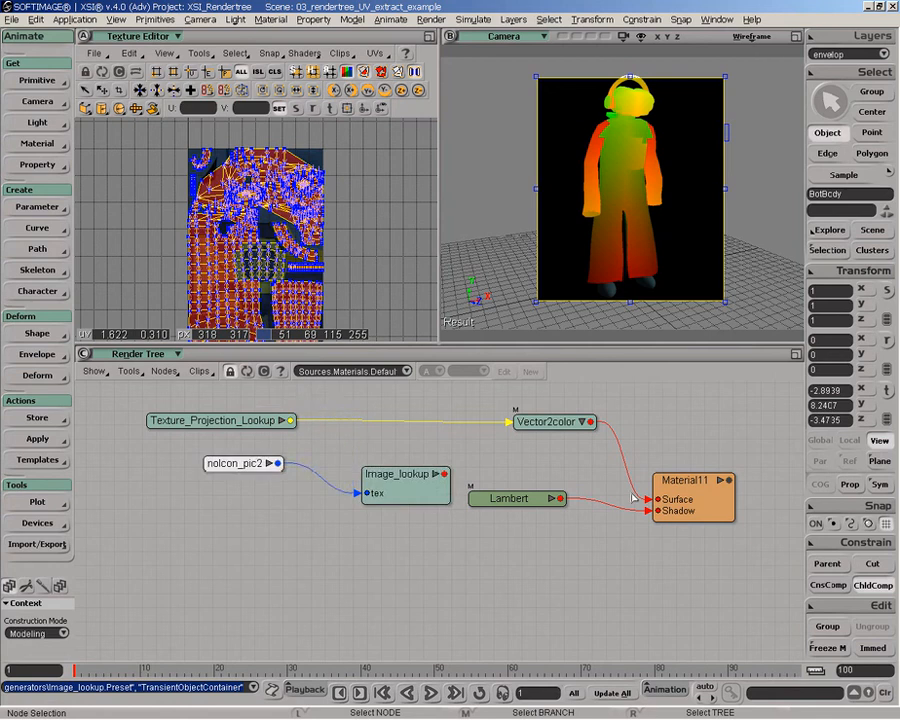
# Connect the Image_lookup output to Material11's Surface input in place of Vector2color
pyautogui.moveTo(648, 498)
pyautogui.mouseDown()
pyautogui.moveTo(478, 474)
pyautogui.moveTo(650, 482)
pyautogui.moveTo(662, 492)
pyautogui.mouseUp()
pyautogui.click(700, 434)
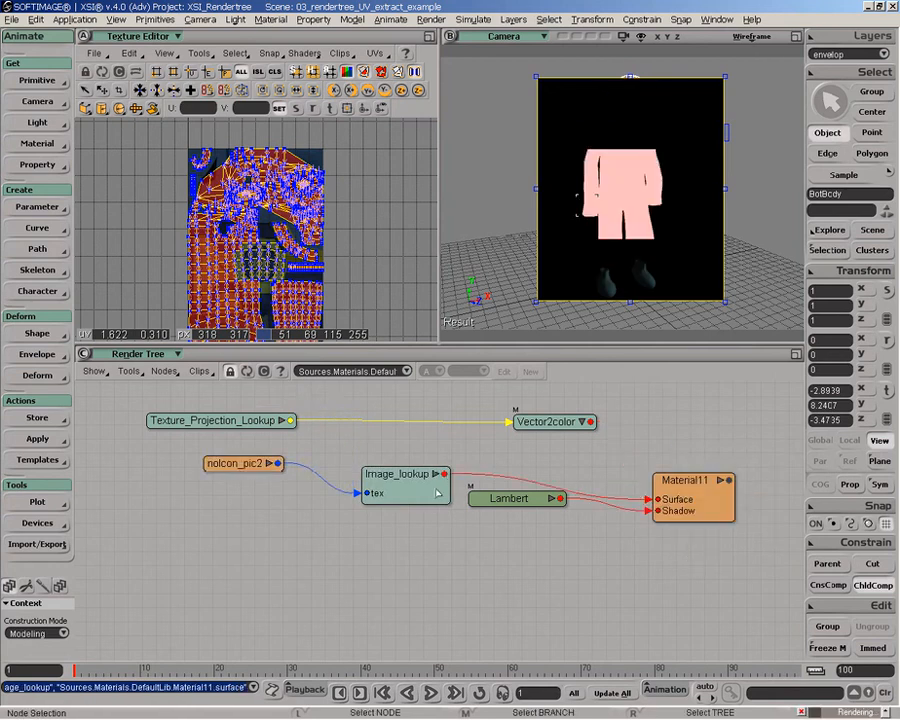
# Shift the Image_lookup node slightly and set its first two coordinate values to 0.5 in its properties
pyautogui.moveTo(413, 488); pyautogui.dragTo(432, 478)
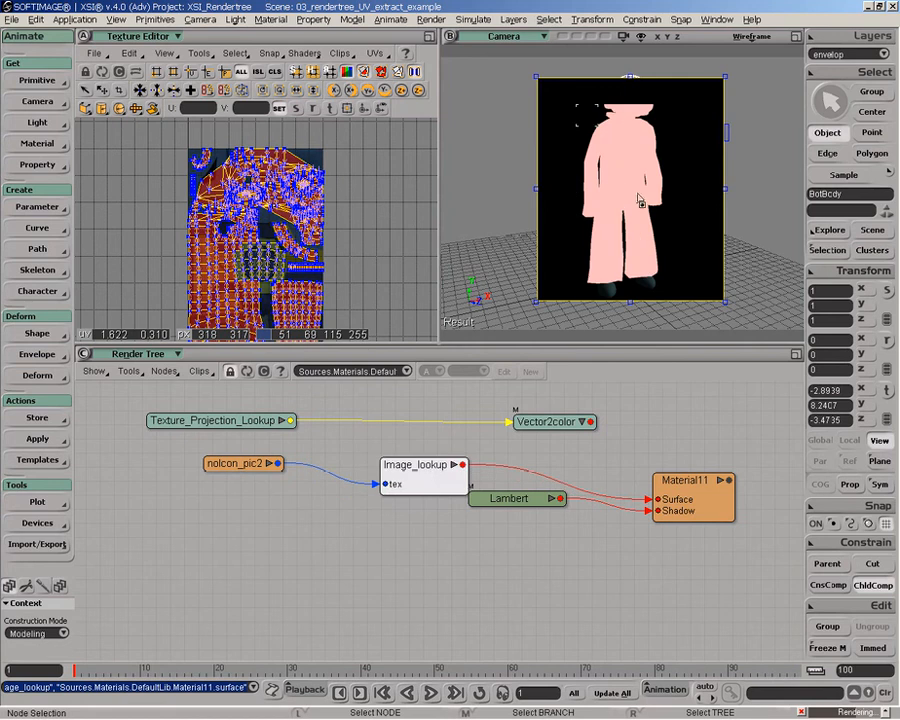
pyautogui.doubleClick(430, 489)
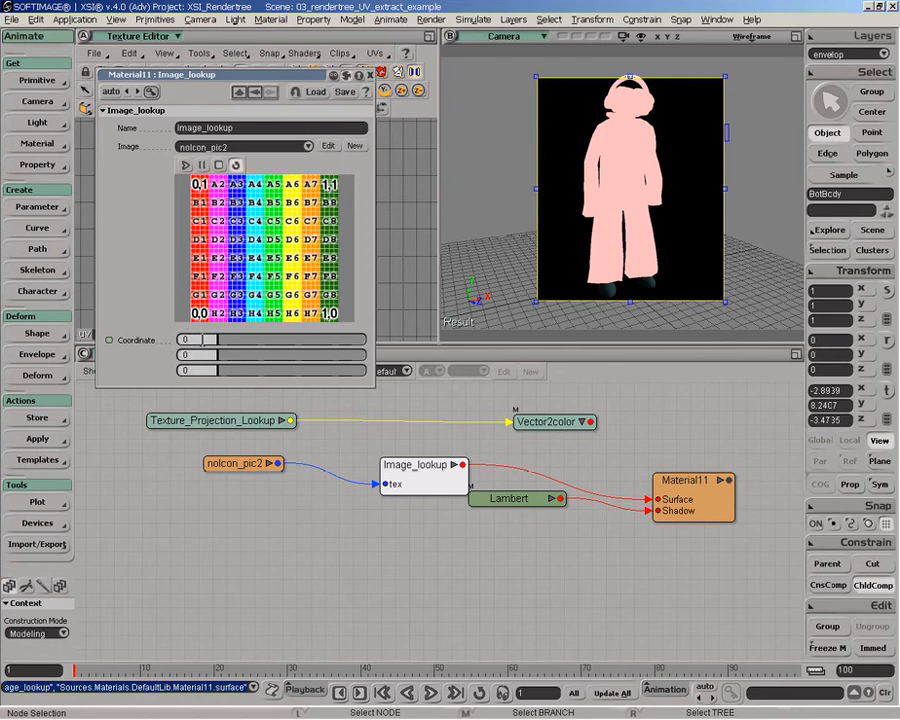
pyautogui.click(200, 340)
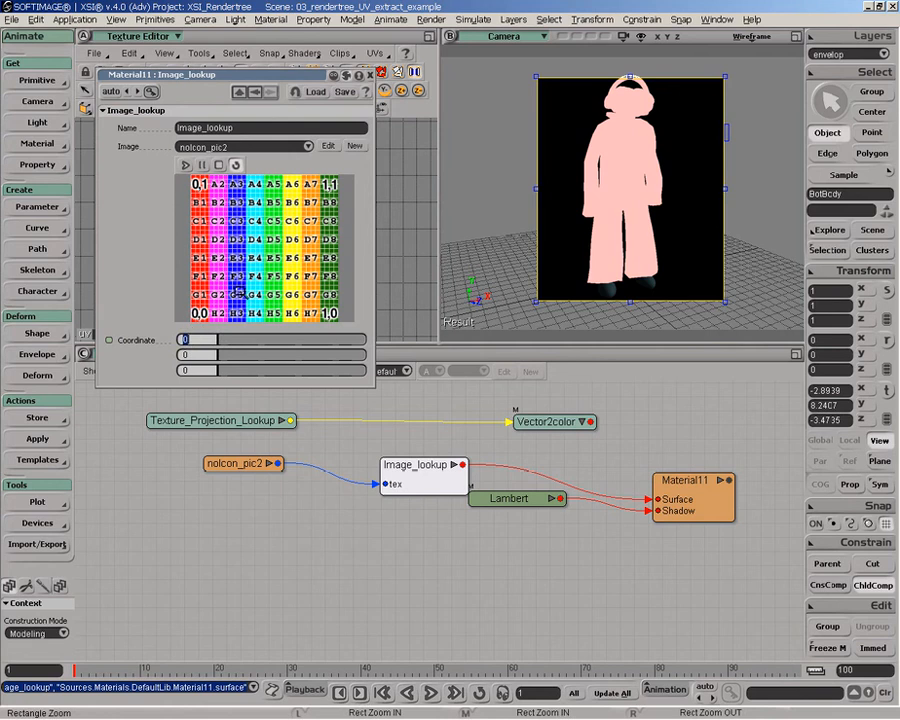
pyautogui.press('Tab')
pyautogui.write('0.5')
pyautogui.press('Tab')
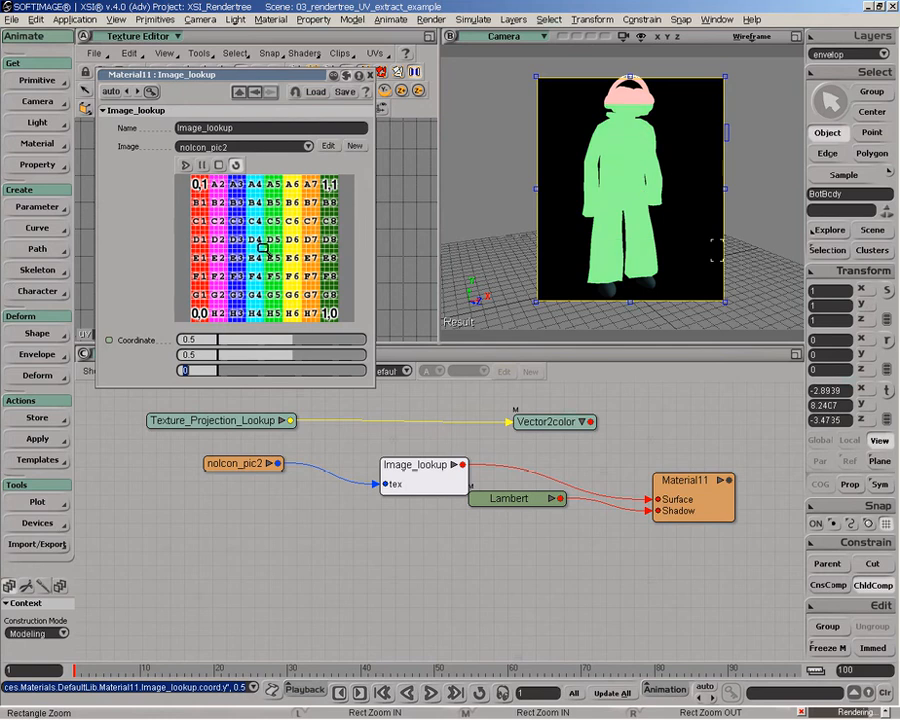
# Set the first coordinate value of Image_lookup to 0.51 and close its properties
pyautogui.doubleClick(201, 339)
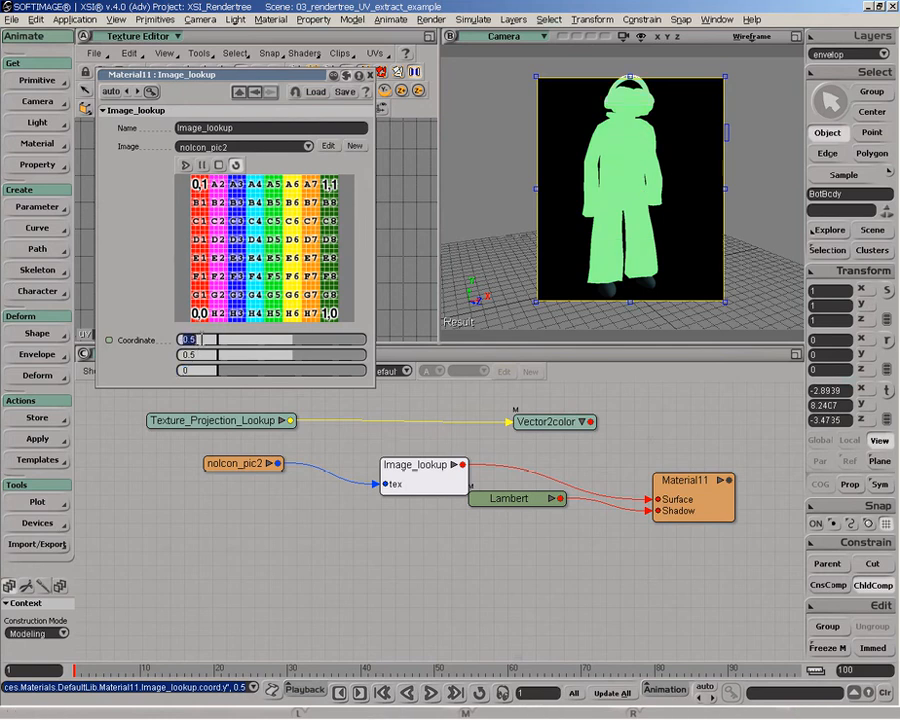
pyautogui.write('0.51')
pyautogui.press('Return')
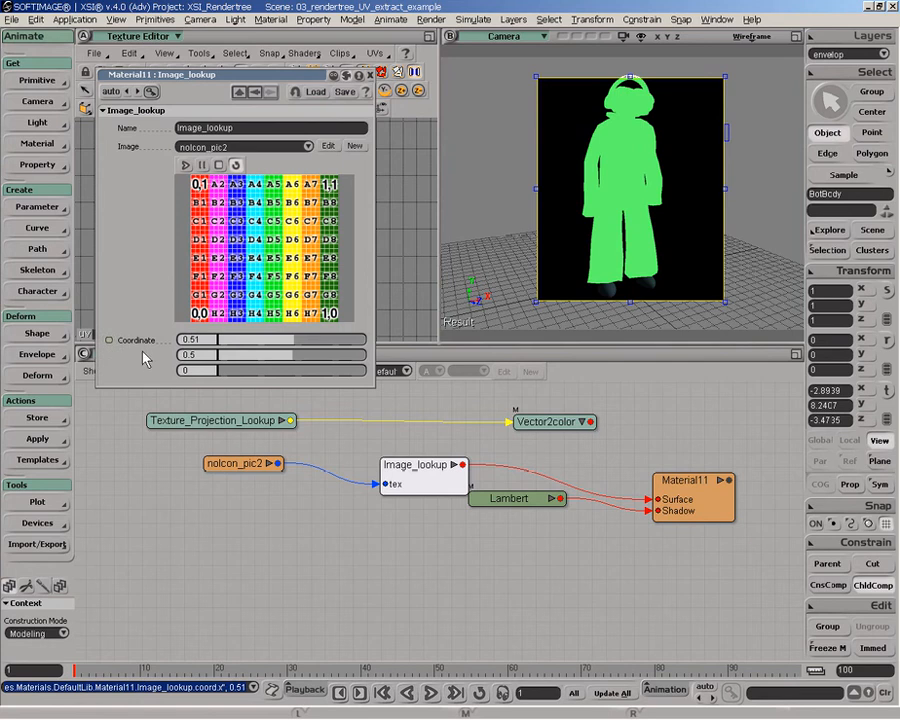
pyautogui.click(370, 76)
# Connect the Texture_Projection_Lookup output to Image_lookup's coord input, nudging the Vector2color and noIcon_pic2 nodes aside
pyautogui.moveTo(551, 423); pyautogui.dragTo(562, 416)
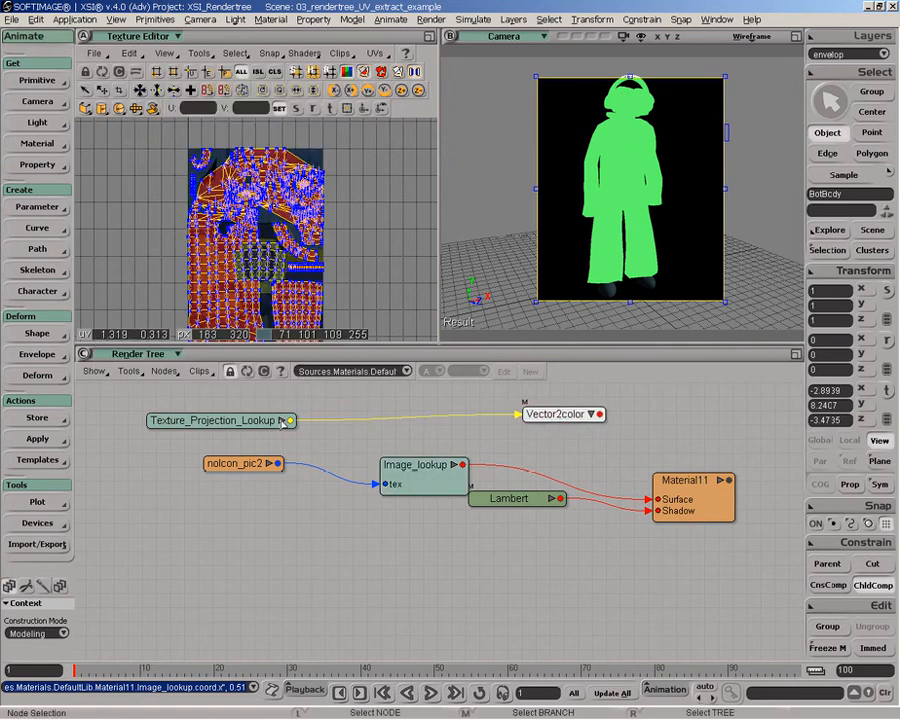
pyautogui.moveTo(291, 420); pyautogui.dragTo(400, 490)
pyautogui.click(432, 486)
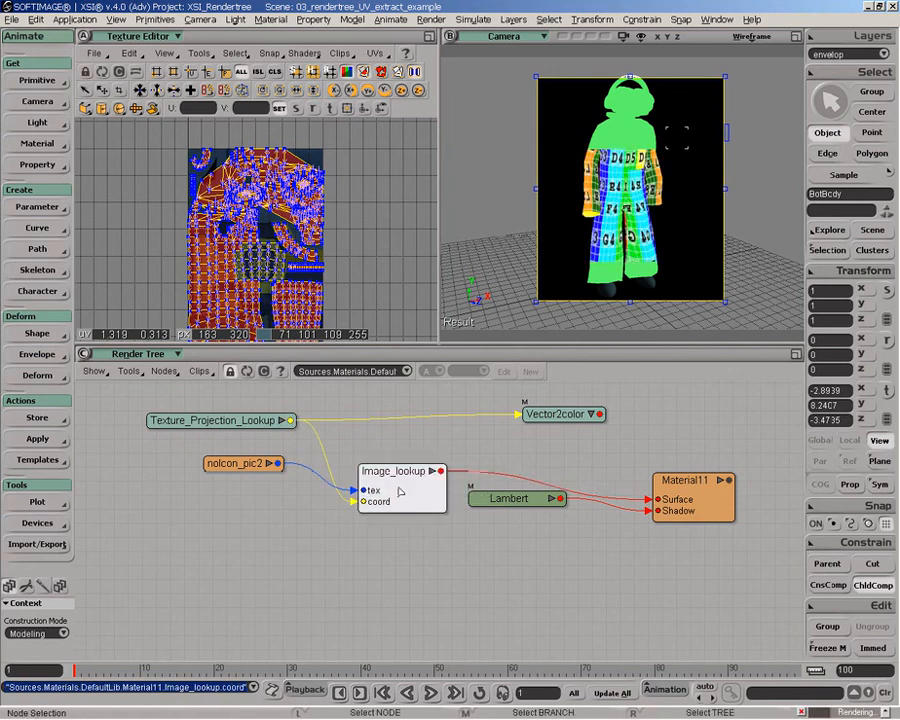
pyautogui.moveTo(233, 473)
pyautogui.mouseDown()
pyautogui.moveTo(338, 425)
pyautogui.moveTo(246, 476)
pyautogui.moveTo(223, 472)
pyautogui.mouseUp()
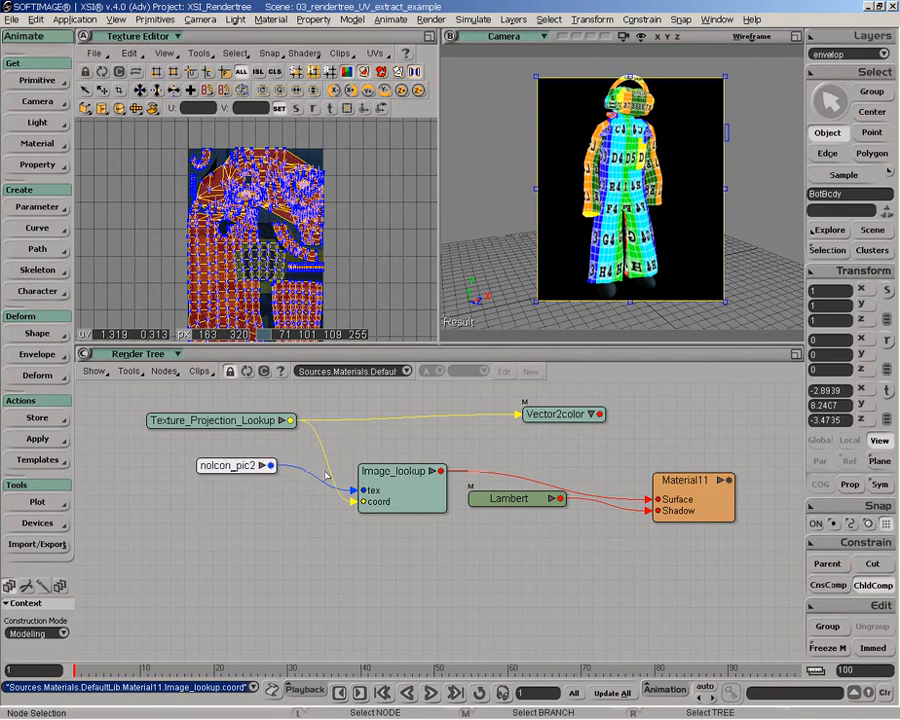
# Switch the Image_lookup image to club_bot_27_jpg, close its properties and refresh the render tree
pyautogui.doubleClick(402, 487)
pyautogui.click(306, 145)
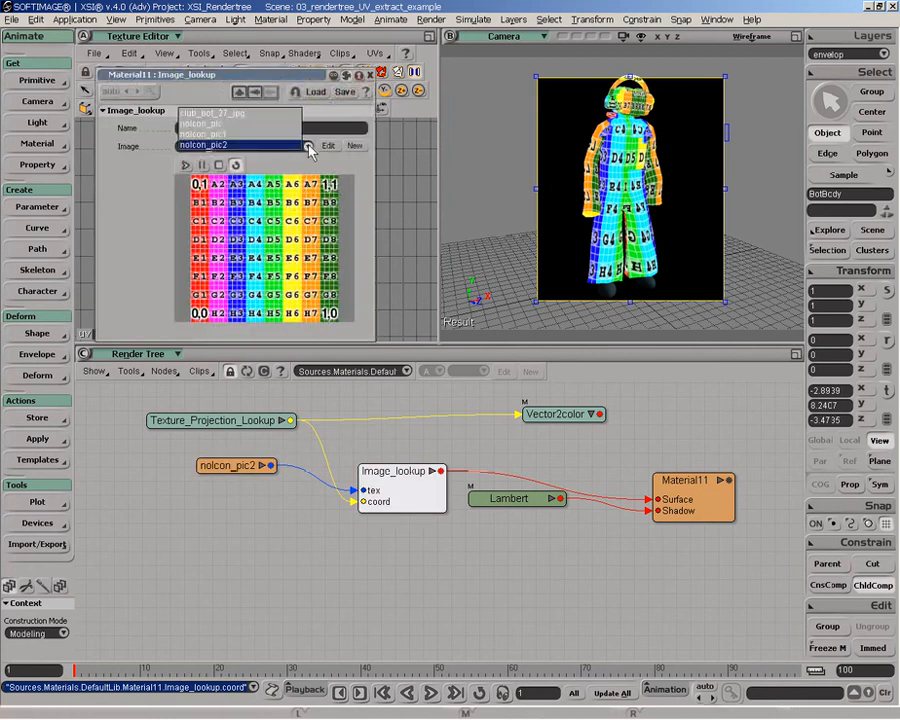
pyautogui.click(277, 115)
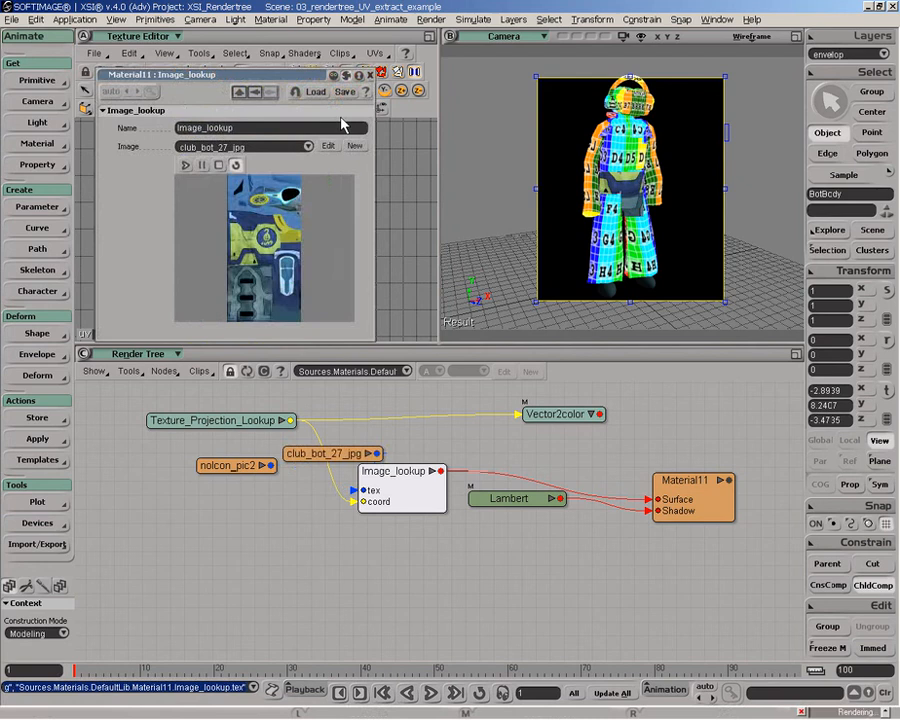
pyautogui.click(369, 74)
pyautogui.click(252, 376)
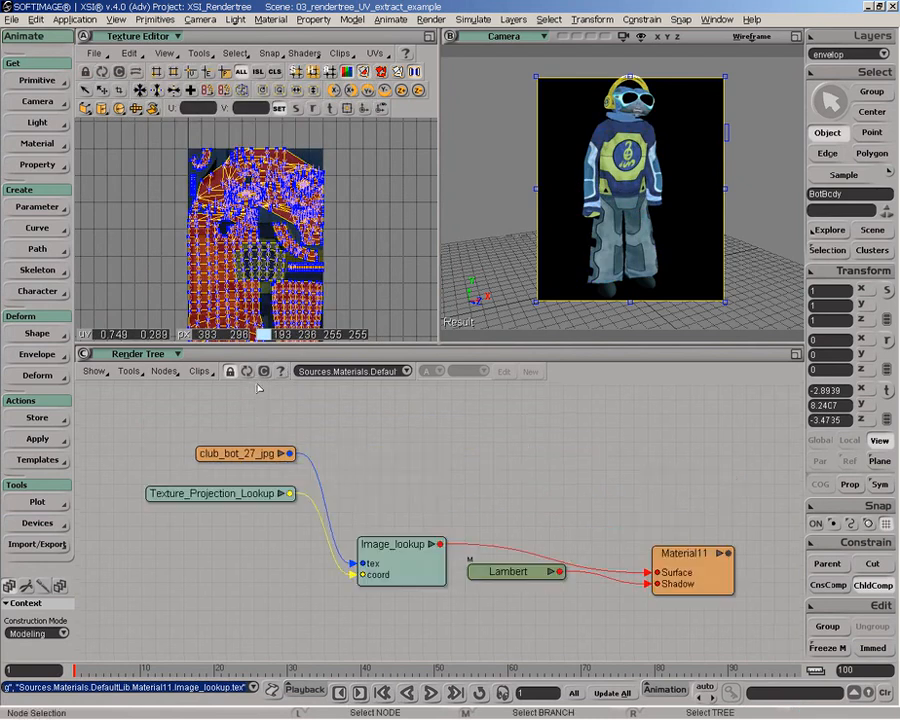
# Spread out the render tree nodes, with club_bot_27_jpg above Texture_Projection_Lookup, Lambert below Image_lookup, and free space before Image_lookup
pyautogui.moveTo(205, 497); pyautogui.dragTo(225, 589)
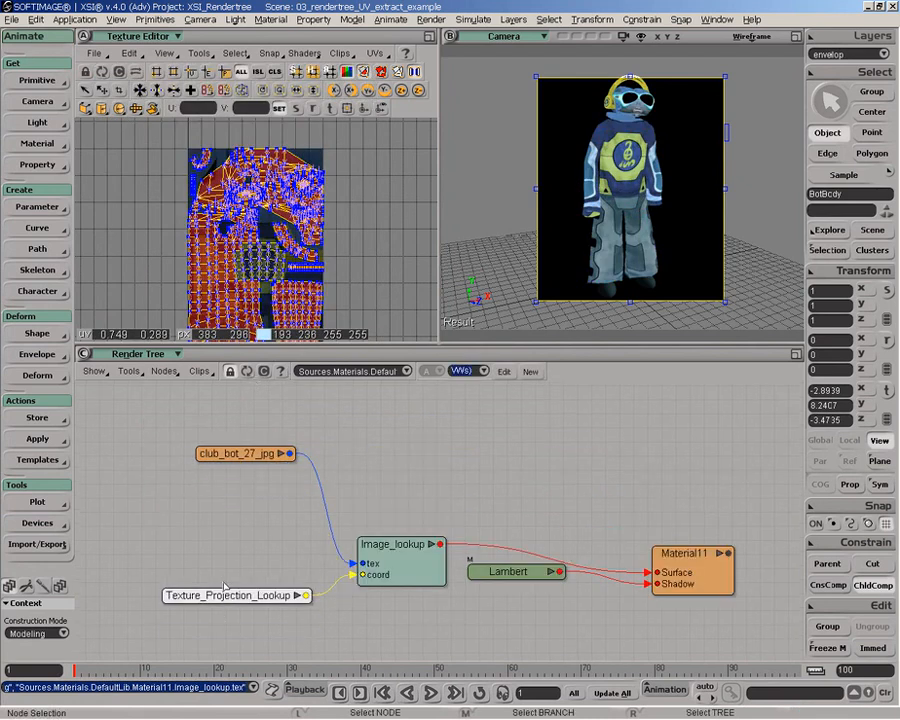
pyautogui.moveTo(251, 453); pyautogui.dragTo(243, 531)
pyautogui.click(392, 566)
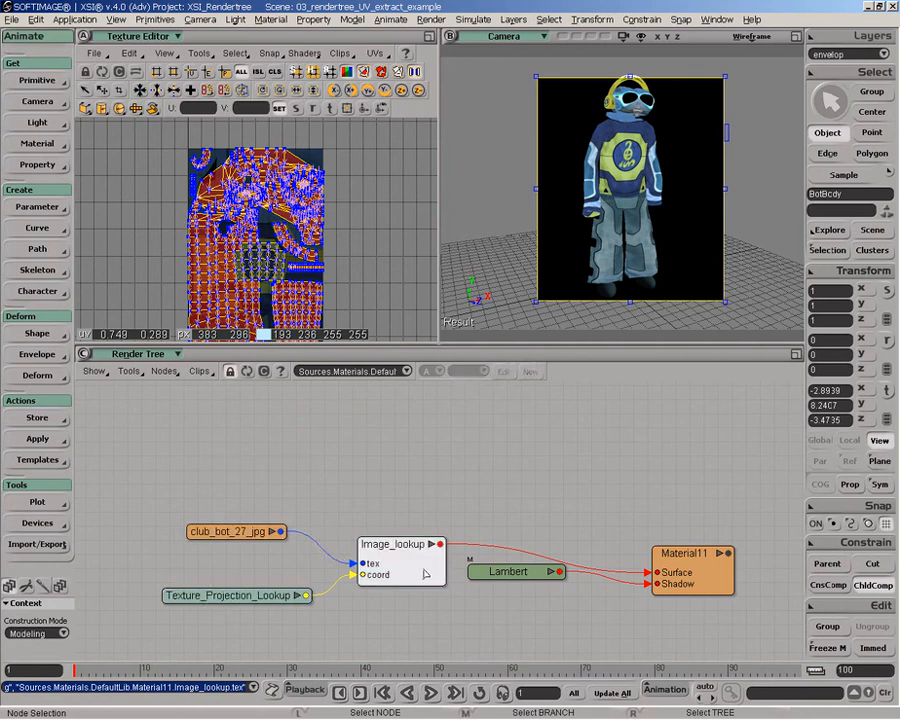
pyautogui.moveTo(523, 578); pyautogui.dragTo(519, 617)
pyautogui.moveTo(424, 572); pyautogui.dragTo(446, 559)
pyautogui.moveTo(234, 600); pyautogui.dragTo(220, 593)
pyautogui.moveTo(410, 531); pyautogui.dragTo(427, 522)
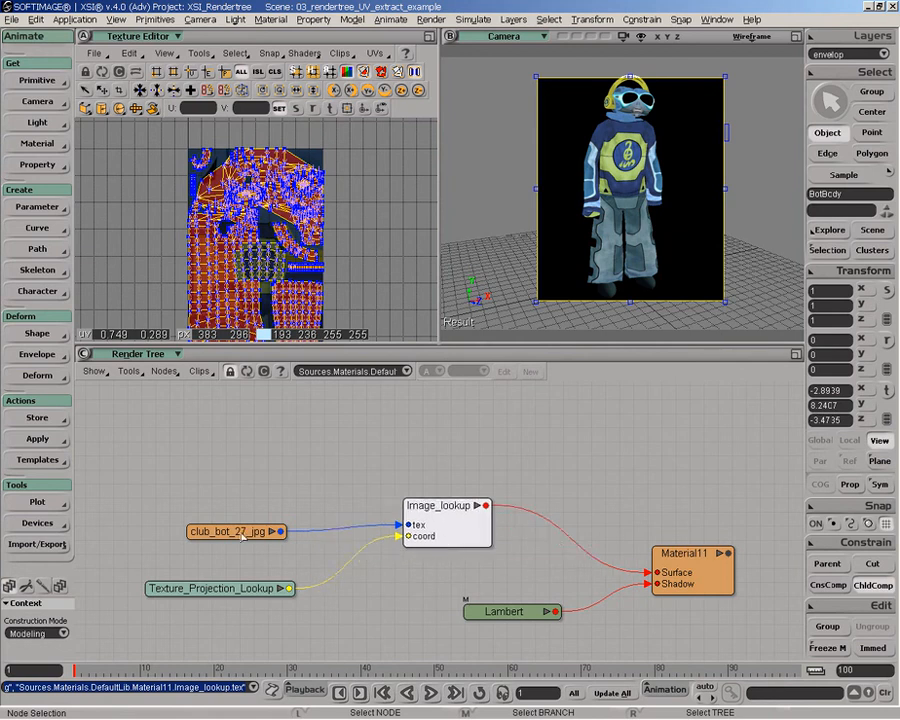
pyautogui.moveTo(225, 532); pyautogui.dragTo(204, 483)
pyautogui.moveTo(430, 523); pyautogui.dragTo(479, 489)
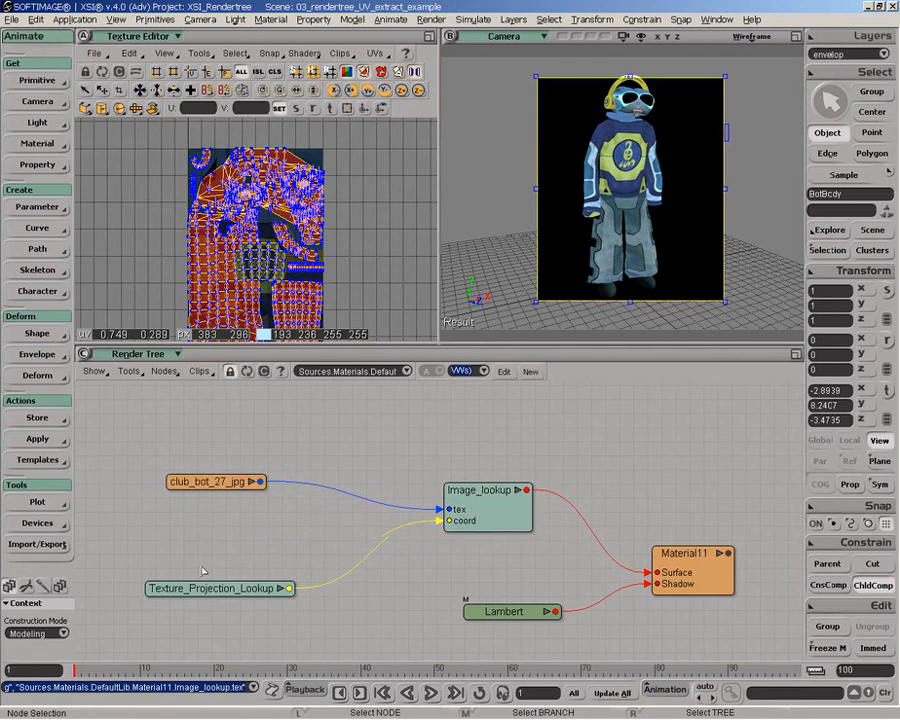
pyautogui.moveTo(280, 585); pyautogui.dragTo(245, 560)
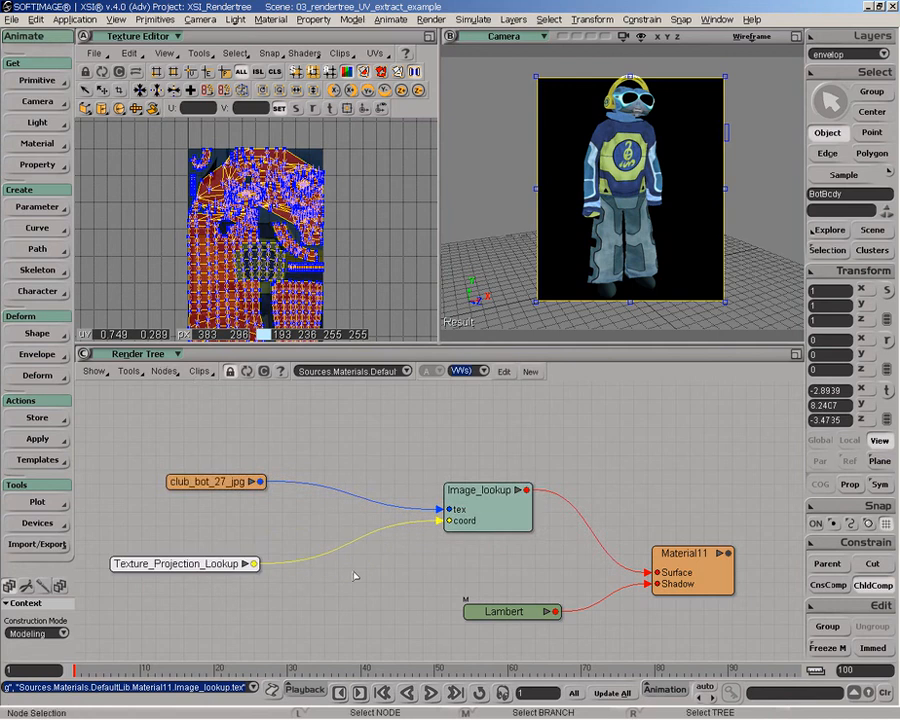
# Add a Vector-Vector math node and place it below the link between Texture_Projection_Lookup and Image_lookup
pyautogui.click(164, 371)
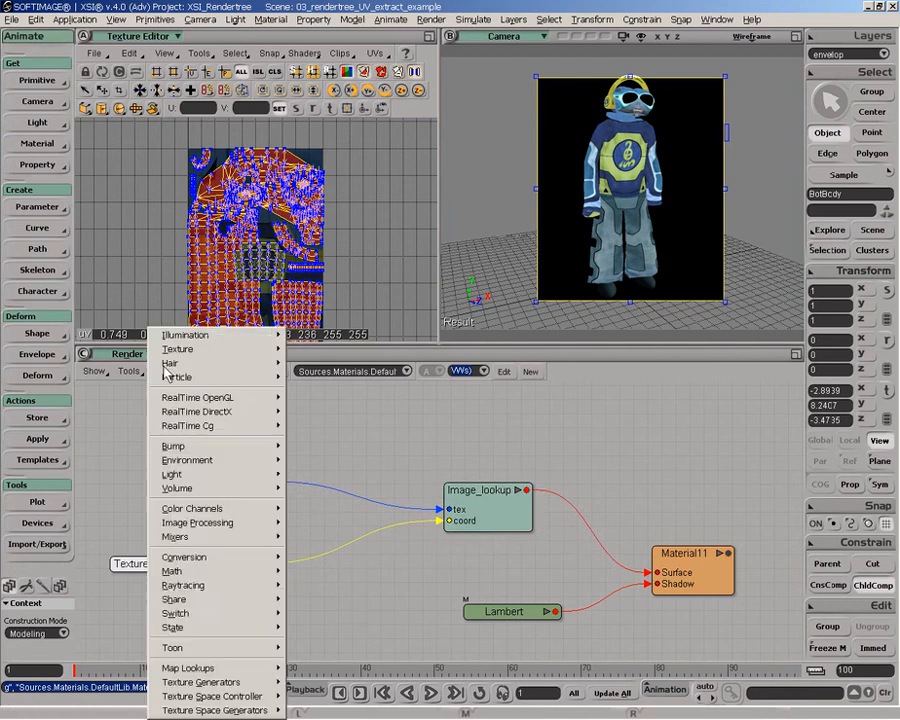
pyautogui.moveTo(200, 571)
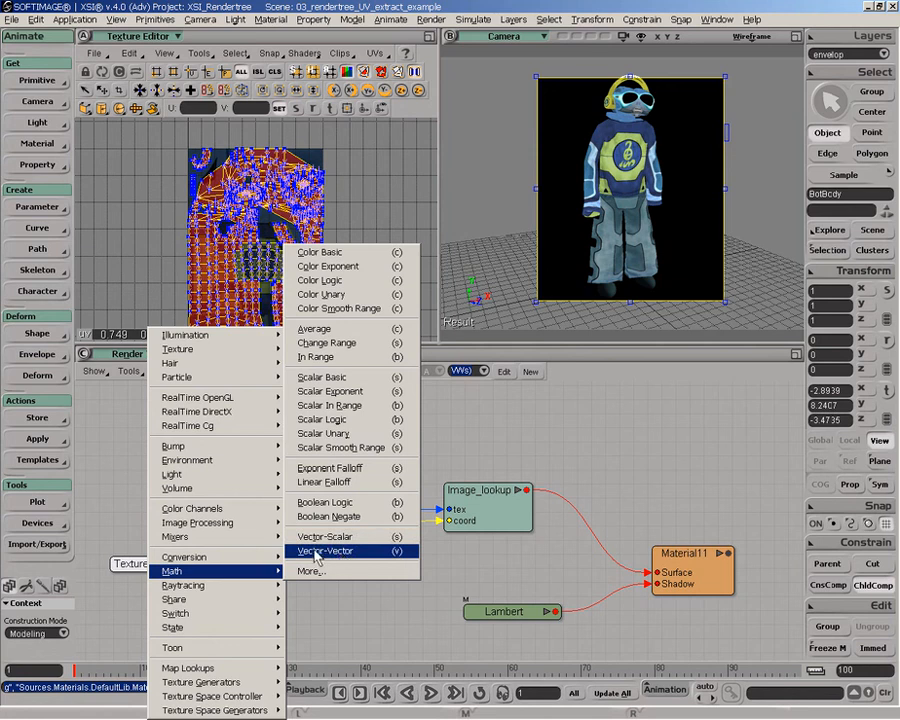
pyautogui.click(340, 553)
pyautogui.moveTo(392, 404); pyautogui.dragTo(325, 588)
# Insert Vector_math_vector into the branch, connecting Texture_Projection_Lookup to its vector_input1 and its output to Image_lookup's coord
pyautogui.moveTo(255, 565); pyautogui.dragTo(449, 519)
pyautogui.click(340, 586)
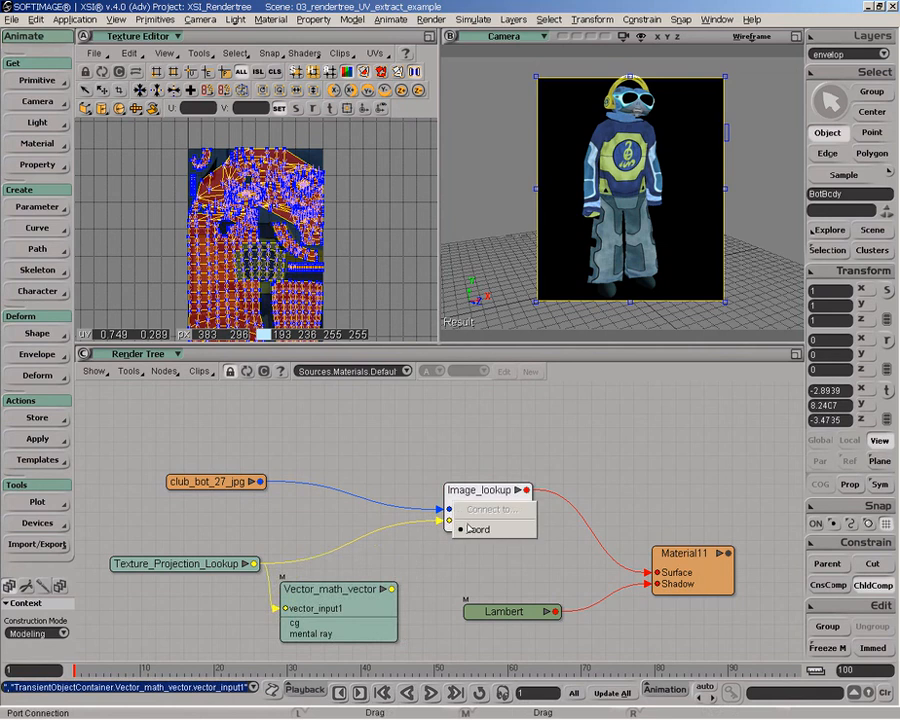
pyautogui.click(472, 527)
pyautogui.moveTo(352, 604); pyautogui.dragTo(358, 560)
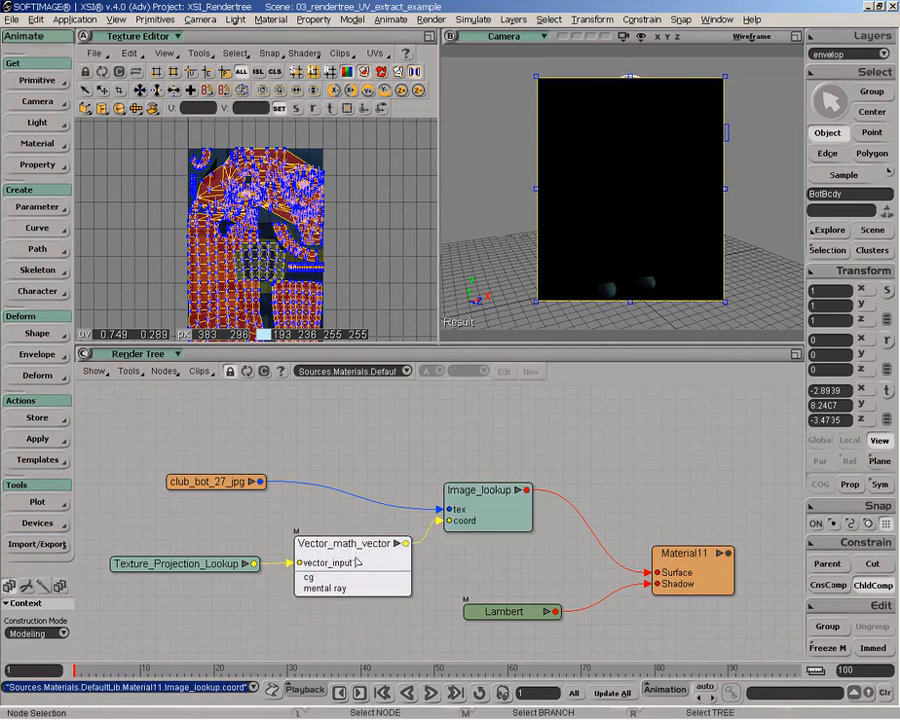
# Set the Vector_math_vector operation to Vector Input1 x Scalar Input1 with a Scalar Input1 of 1
pyautogui.doubleClick(357, 562)
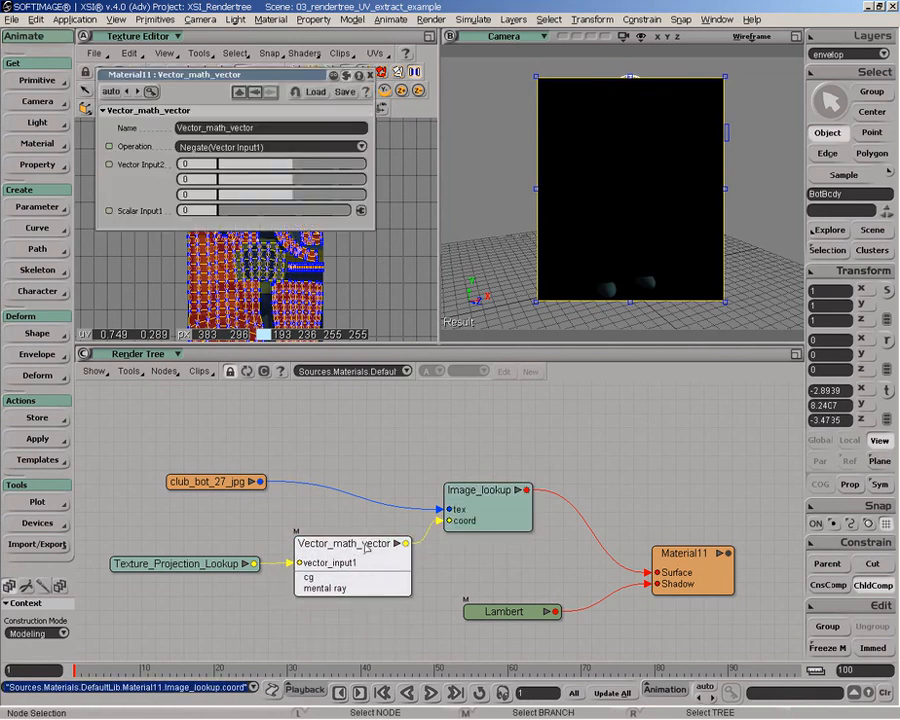
pyautogui.click(218, 150)
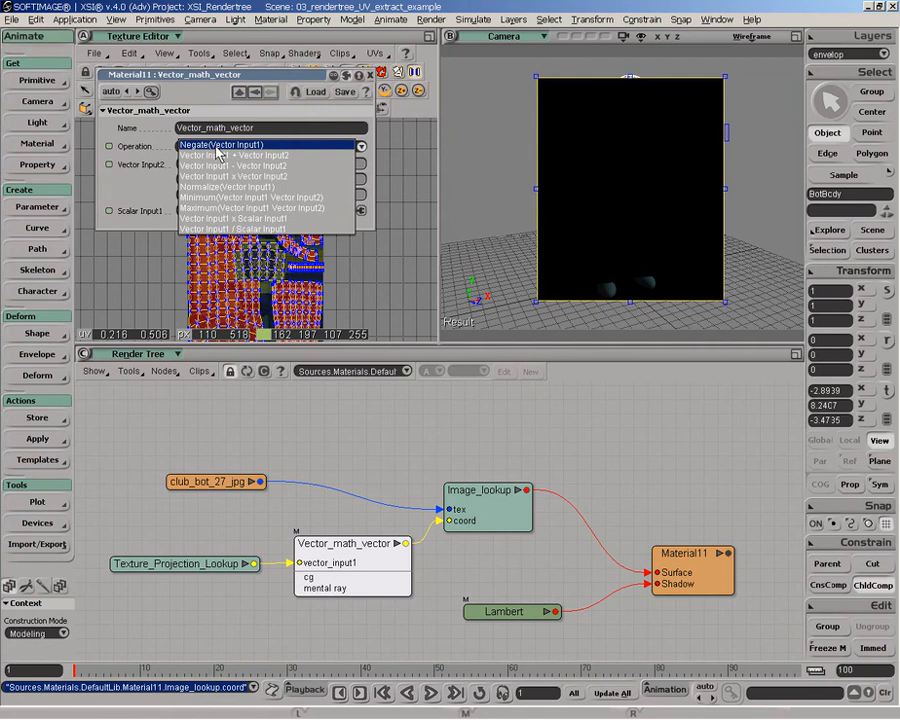
pyautogui.click(226, 218)
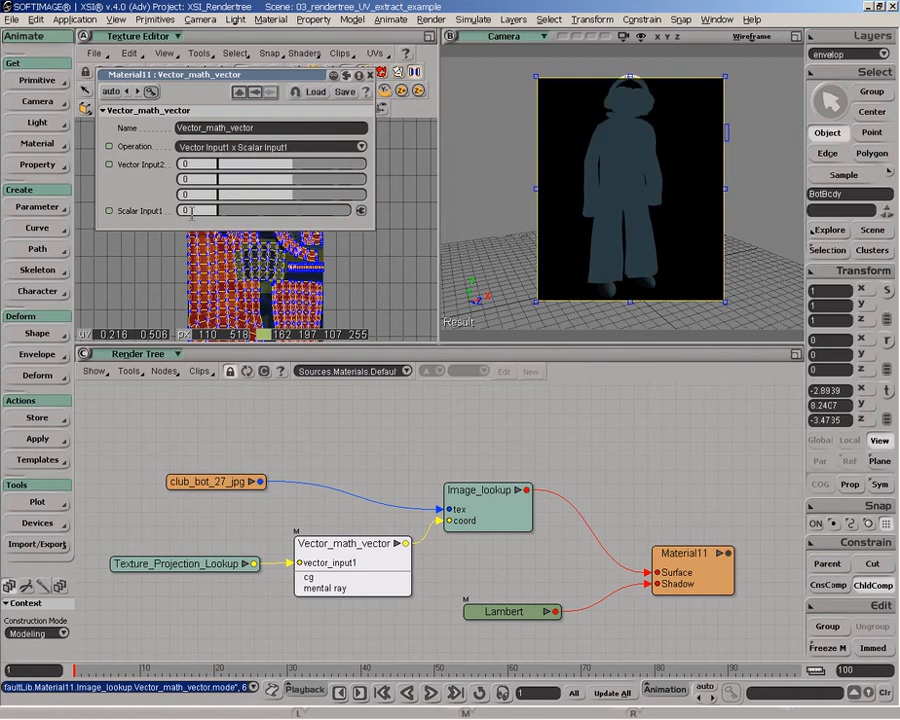
pyautogui.click(188, 210)
pyautogui.write('1')
pyautogui.press('Return')
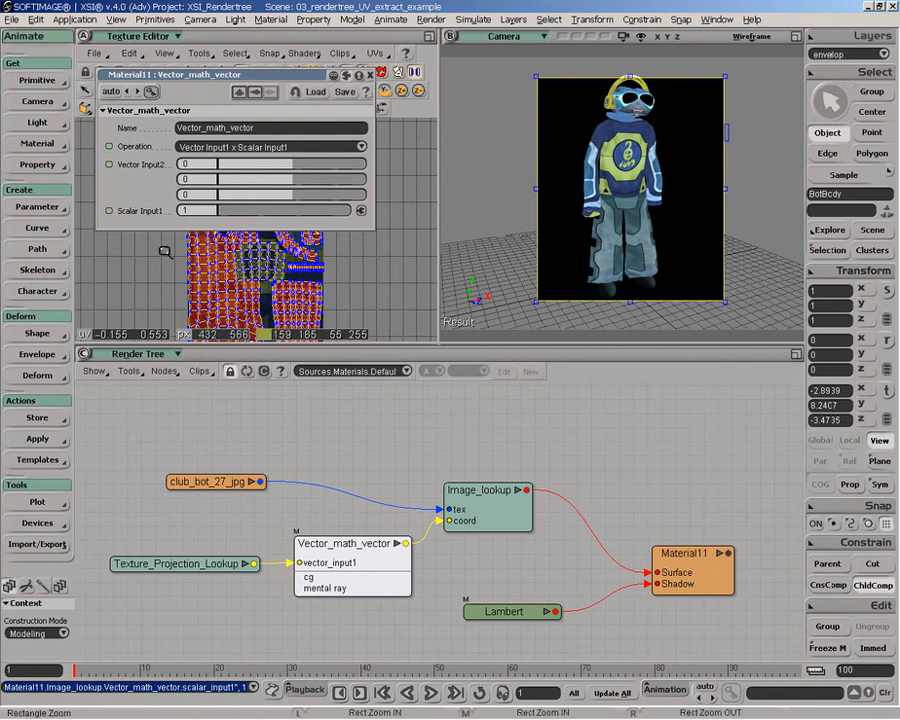
# Test a Scalar Input1 value of 0.5 on the vector math node and restore it to 1
pyautogui.click(188, 210)
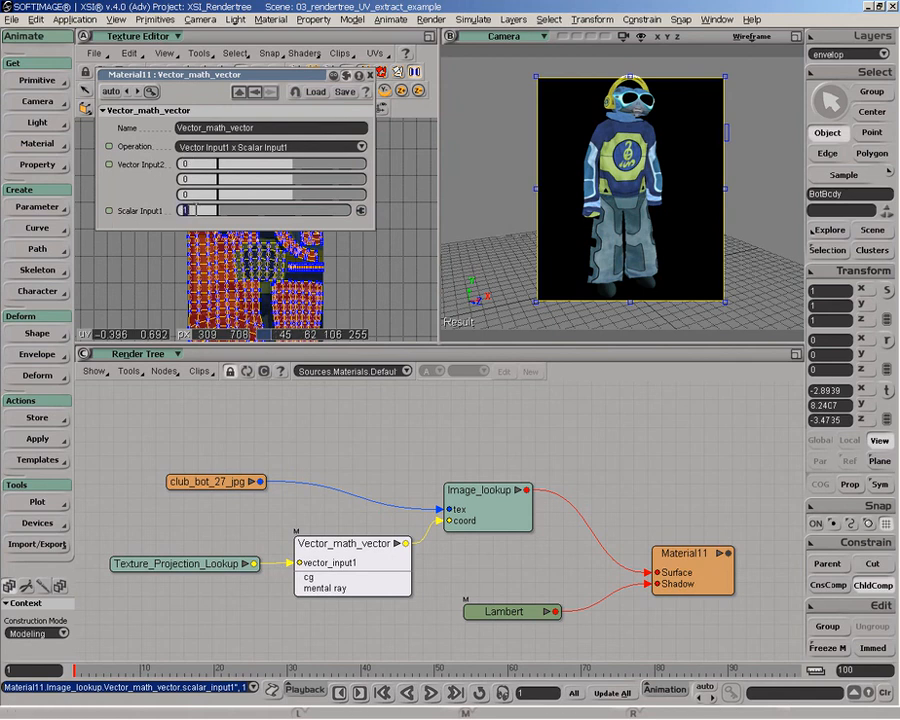
pyautogui.write('0.5')
pyautogui.press('Return')
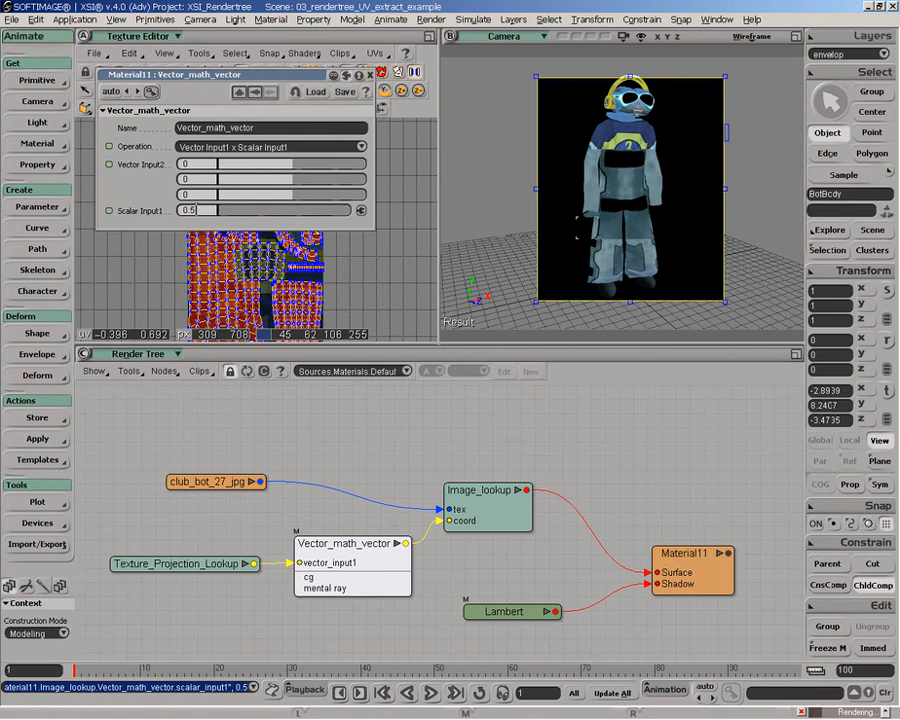
pyautogui.click(190, 210)
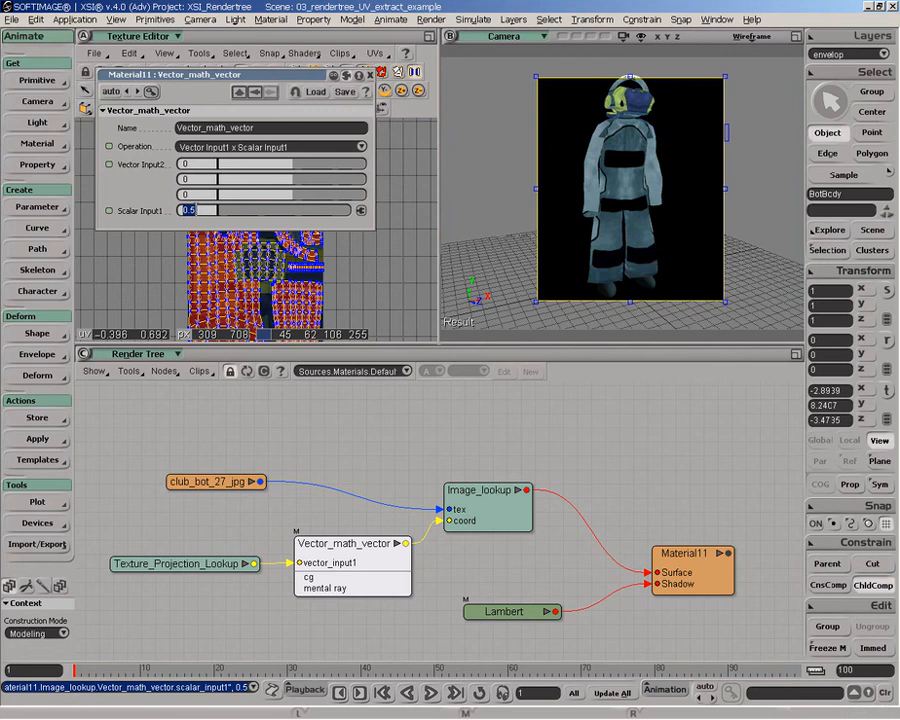
pyautogui.write('1')
pyautogui.press('Return')
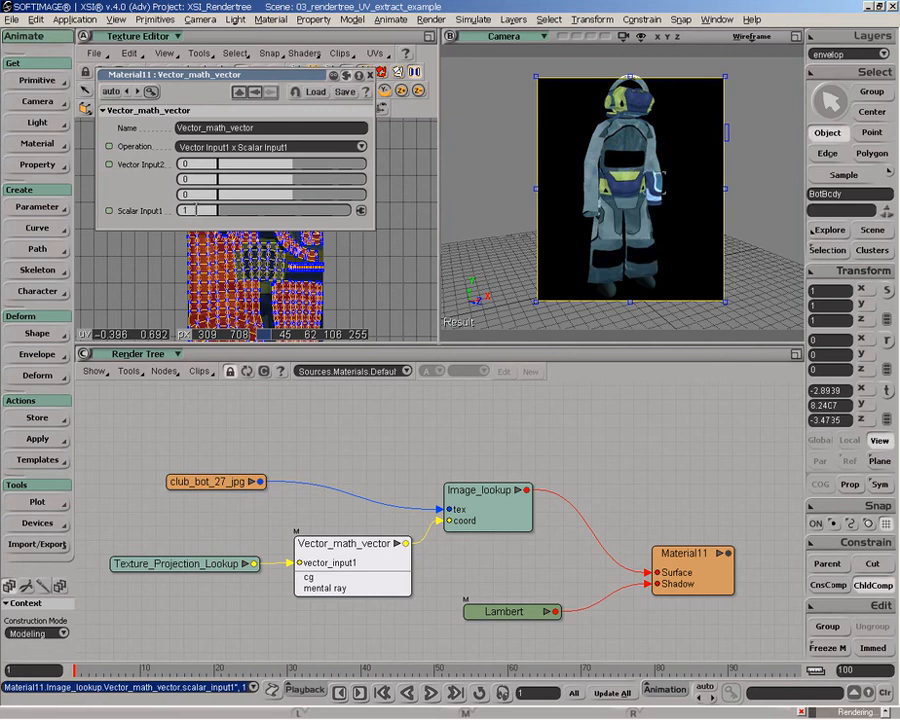
# Change the Vector_math_vector operation to Vector Input1 + Vector Input2 and set the first Vector Input2 value to about 0.086
pyautogui.click(228, 147)
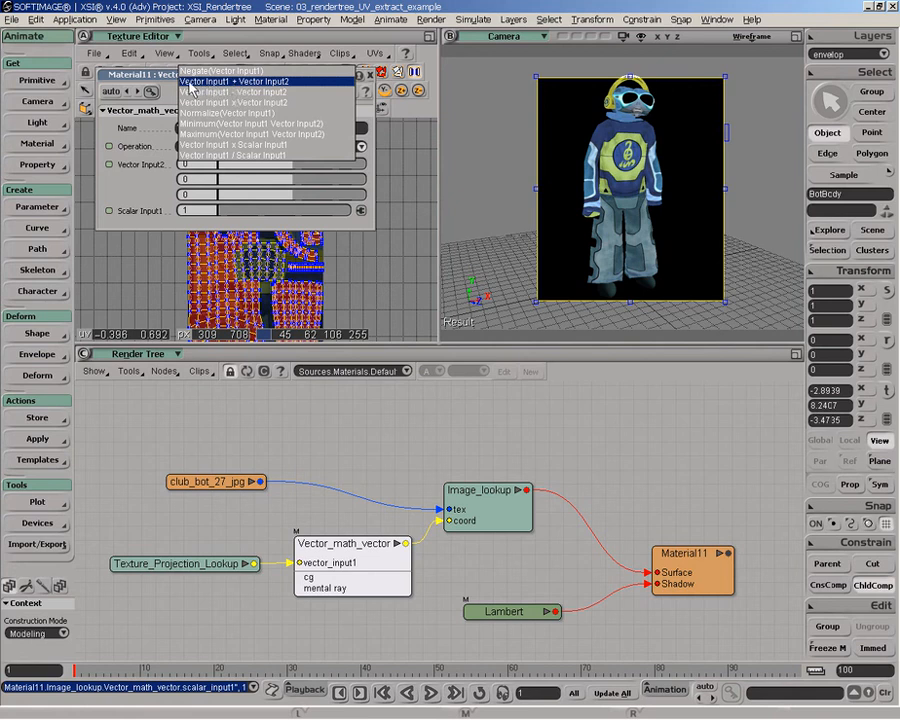
pyautogui.click(278, 88)
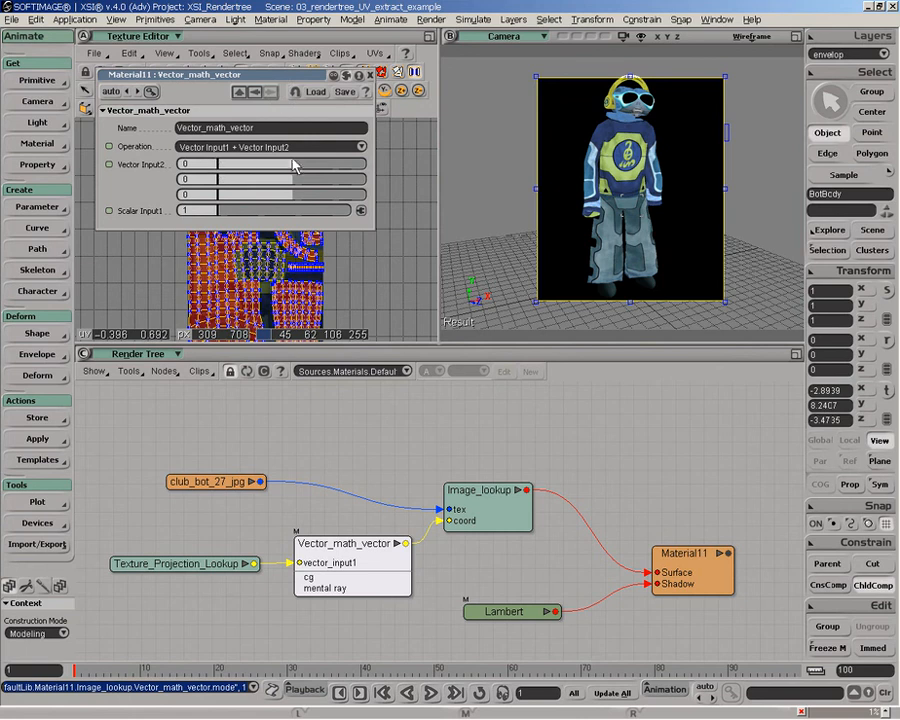
pyautogui.moveTo(293, 166); pyautogui.dragTo(302, 170)
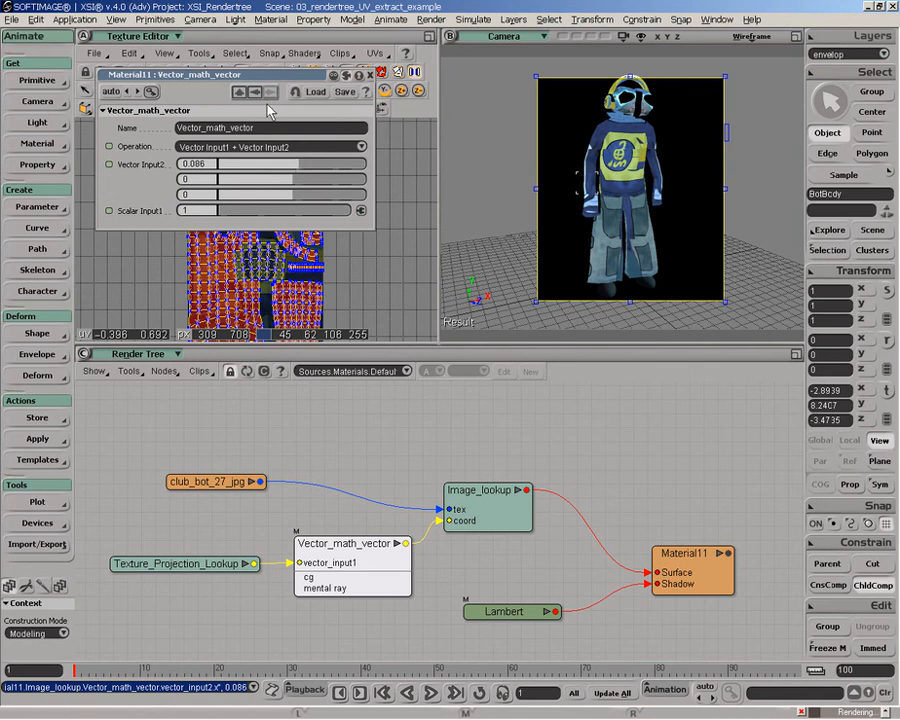
# Test a first Vector Input2 value of 1 on the vector math node and reset it to 0
pyautogui.moveTo(180, 74); pyautogui.dragTo(419, 139)
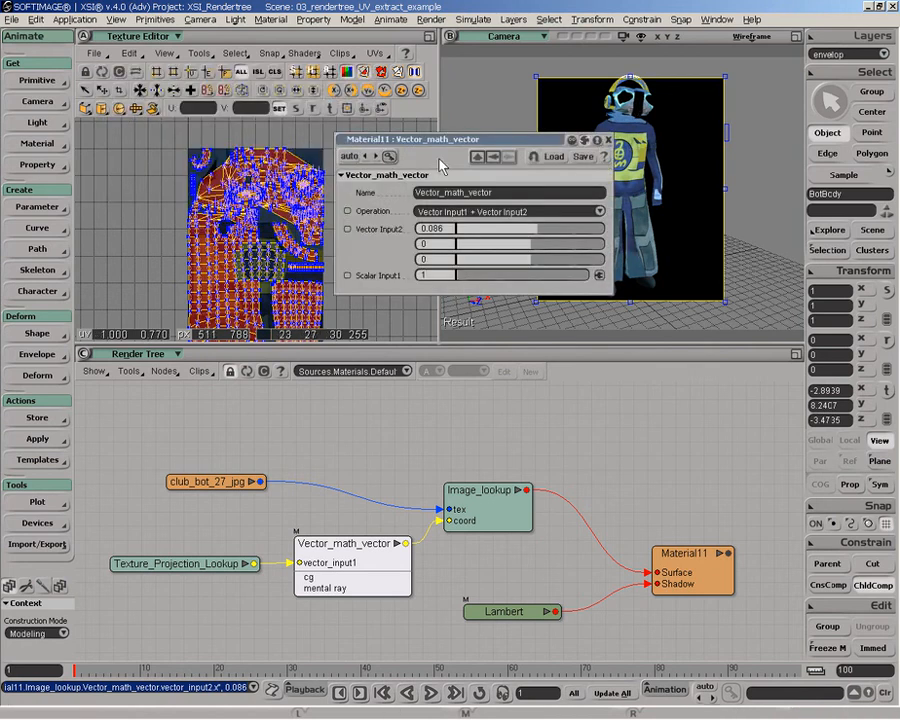
pyautogui.press('Return')
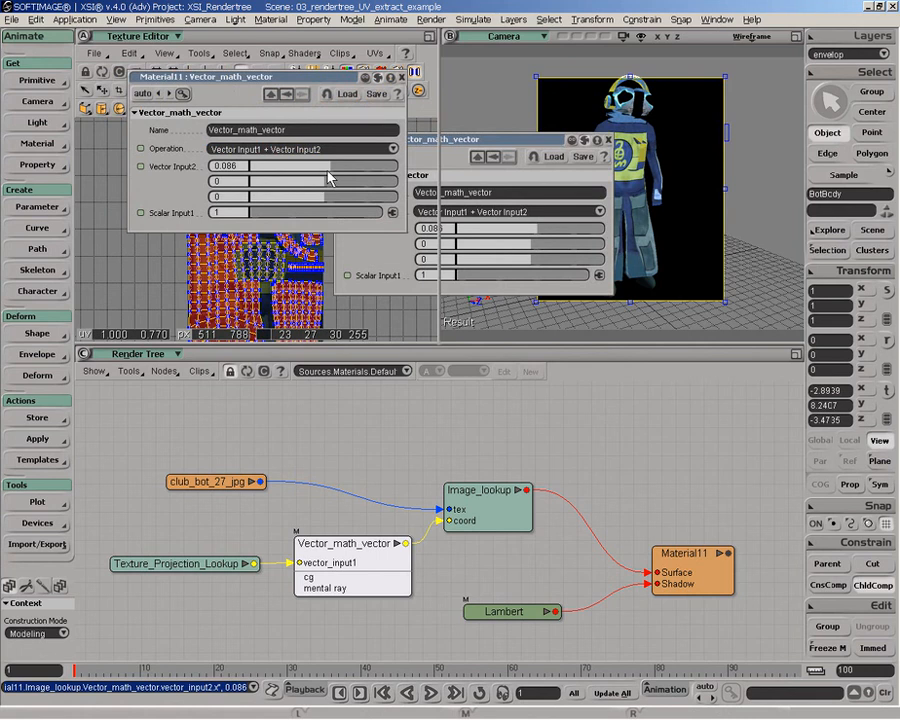
pyautogui.click(243, 165)
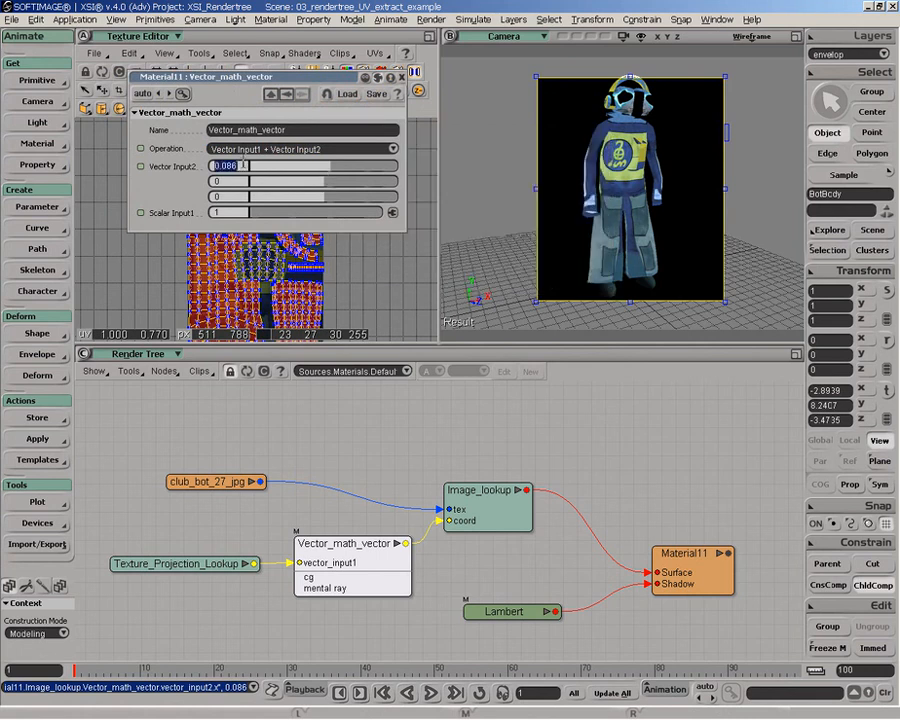
pyautogui.write('0')
pyautogui.press('Return')
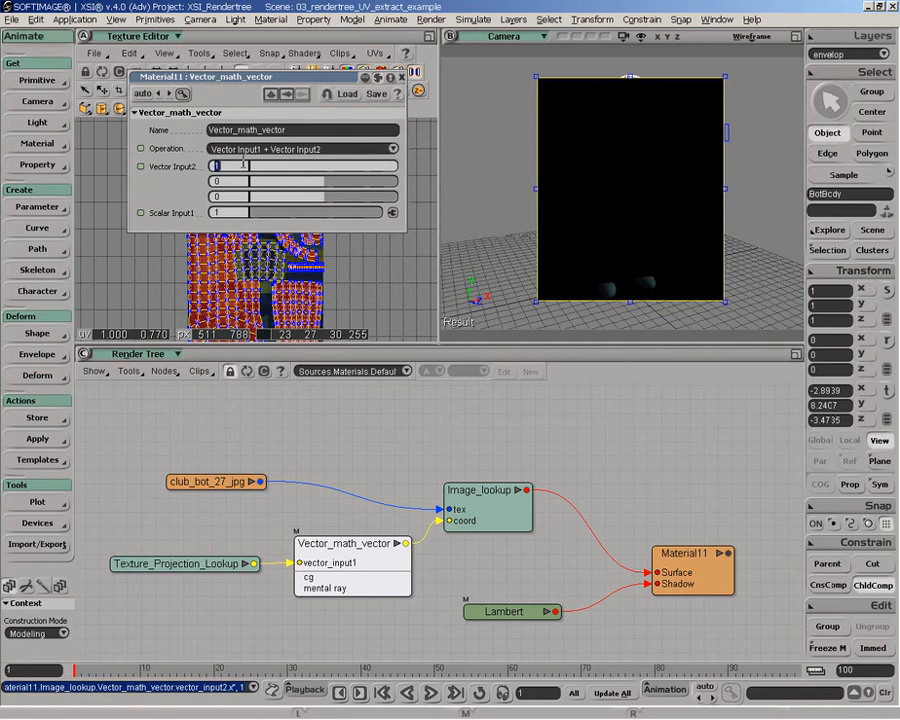
pyautogui.click(402, 77)
# Spread out the club_bot_27_jpg, Image_lookup, Vector_math_vector and Texture_Projection_Lookup nodes to make room in the render tree
pyautogui.moveTo(245, 486); pyautogui.dragTo(209, 486)
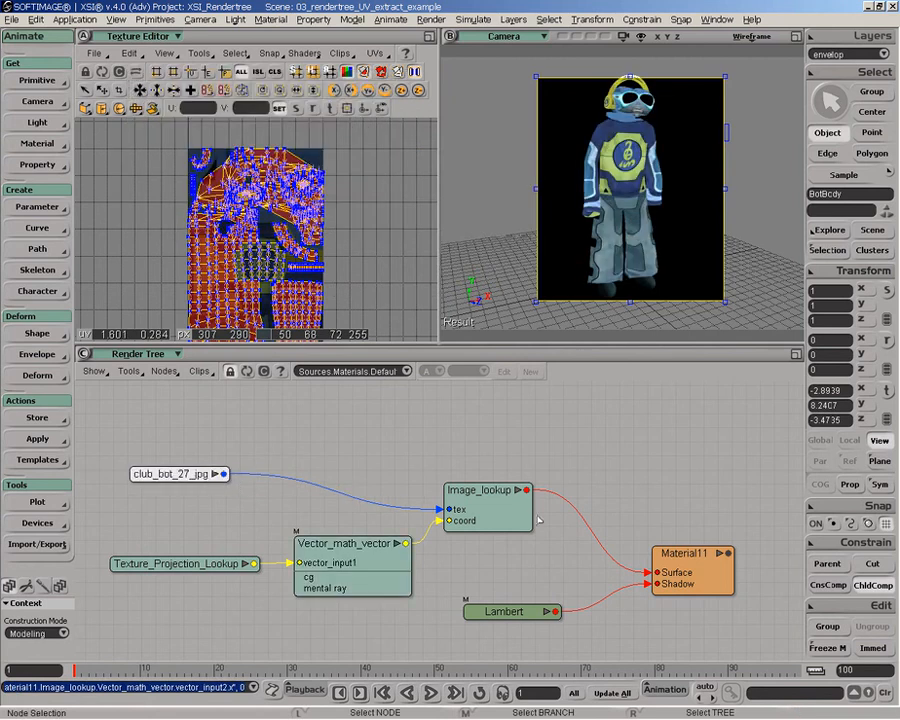
pyautogui.moveTo(480, 490); pyautogui.dragTo(528, 492)
pyautogui.moveTo(352, 560); pyautogui.dragTo(366, 558)
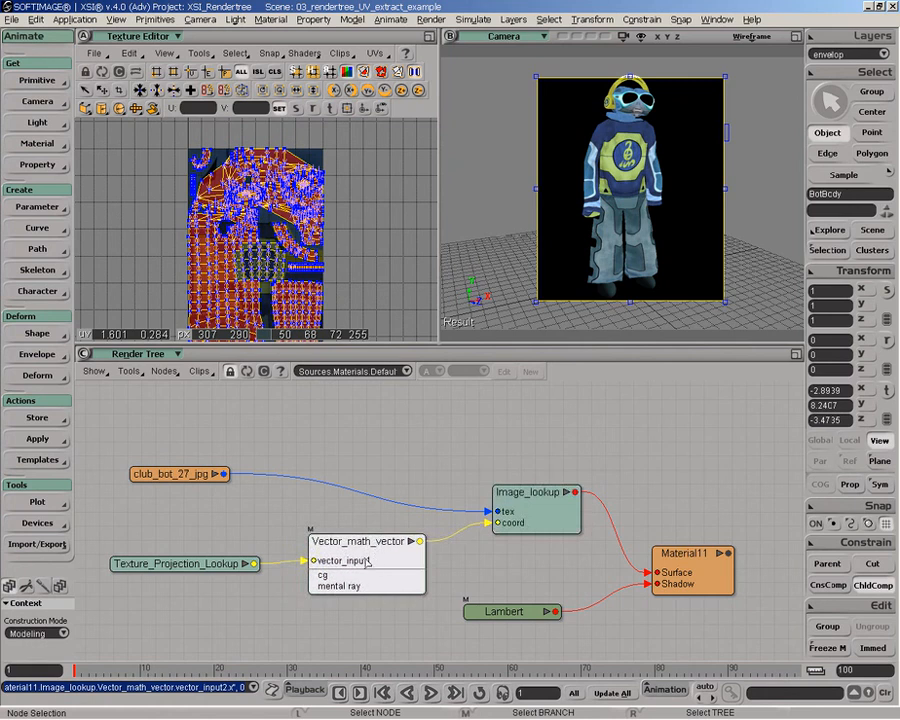
pyautogui.doubleClick(368, 562)
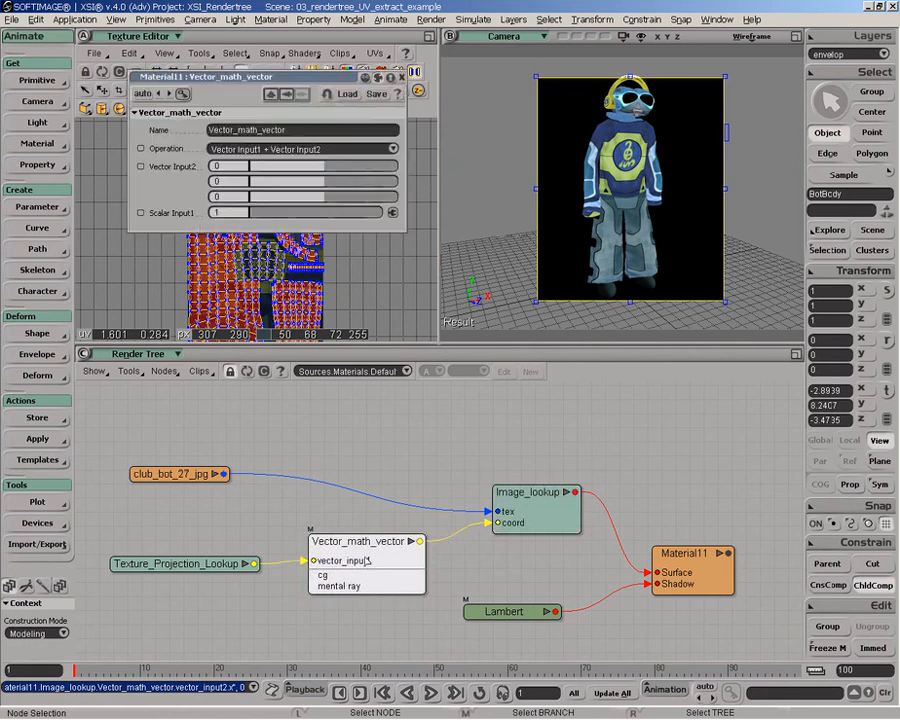
pyautogui.click(402, 77)
pyautogui.moveTo(257, 567); pyautogui.dragTo(255, 560)
pyautogui.moveTo(249, 558); pyautogui.dragTo(330, 524)
pyautogui.moveTo(375, 566); pyautogui.dragTo(396, 562)
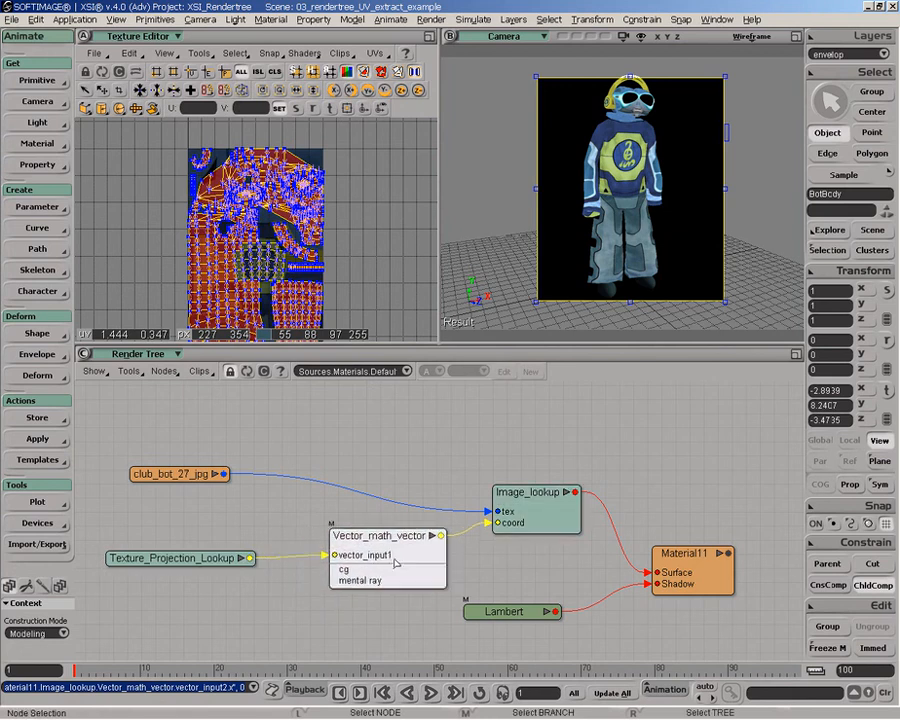
# Add a second Image Lookup map node and connect its output to vector_input2 of Vector_math_vector
pyautogui.click(165, 371)
pyautogui.moveTo(243, 673)
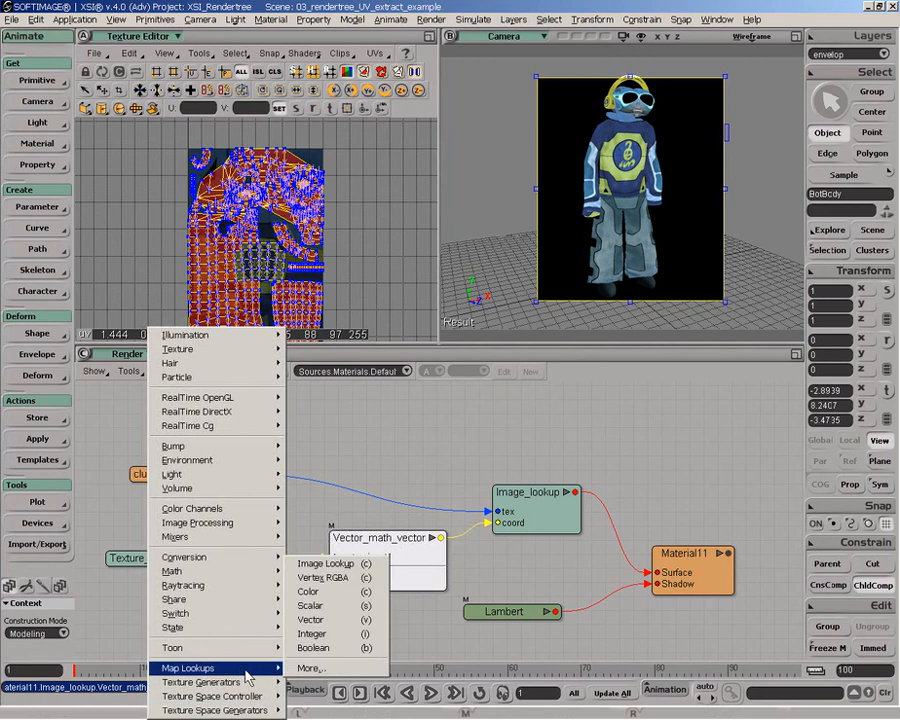
pyautogui.click(322, 564)
pyautogui.moveTo(418, 410); pyautogui.dragTo(238, 509)
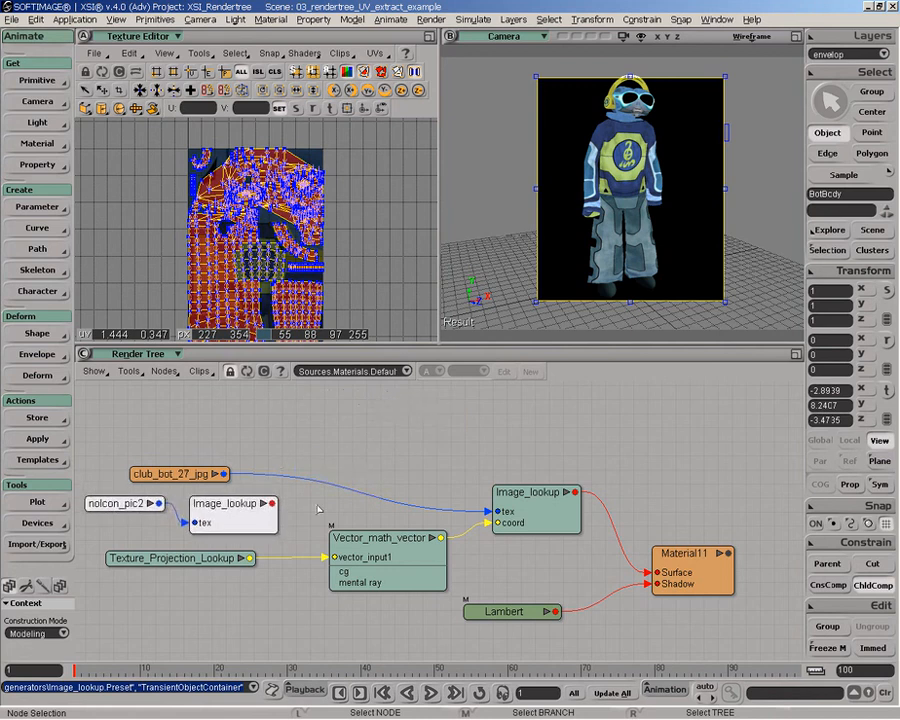
pyautogui.moveTo(391, 563); pyautogui.dragTo(404, 562)
pyautogui.moveTo(272, 503); pyautogui.dragTo(380, 552)
pyautogui.click(395, 560)
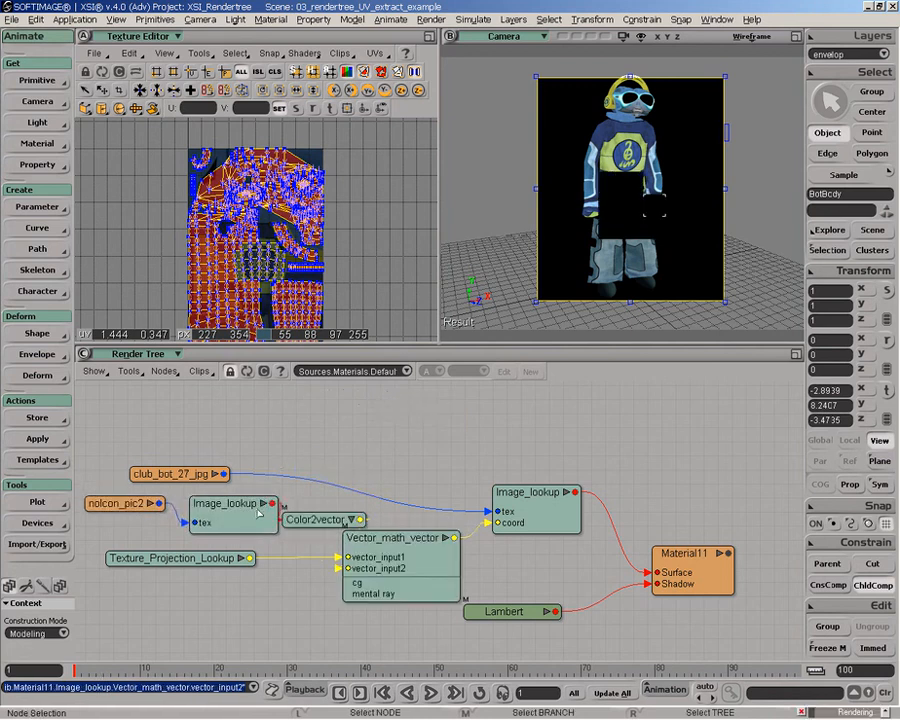
# Line up noIcon_pic2, the new Image_lookup and Color2vector in a row below Texture_Projection_Lookup
pyautogui.moveTo(312, 516); pyautogui.dragTo(267, 585)
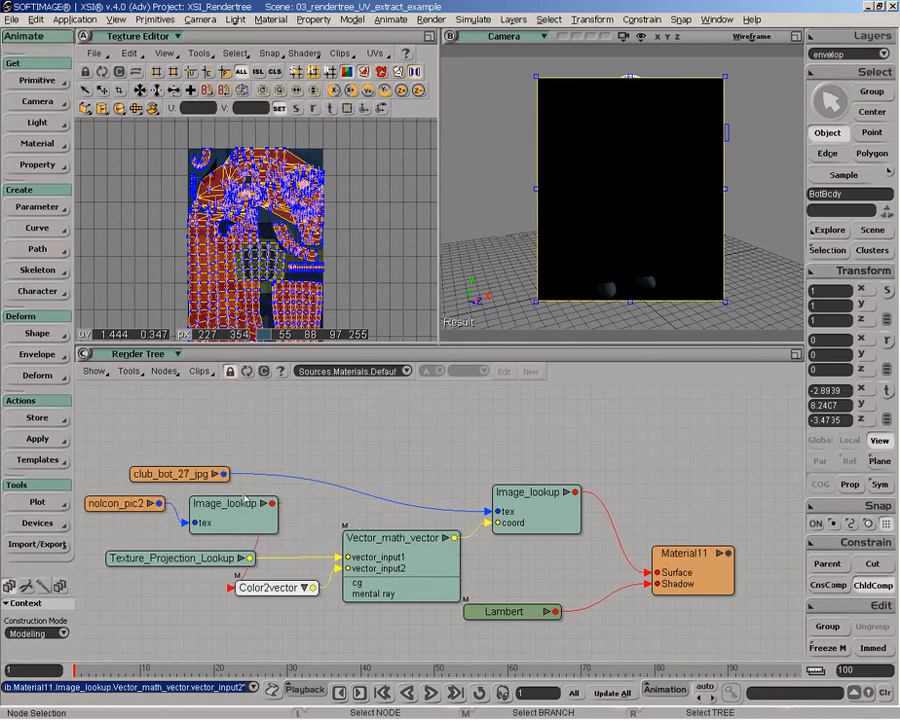
pyautogui.moveTo(237, 510); pyautogui.dragTo(157, 587)
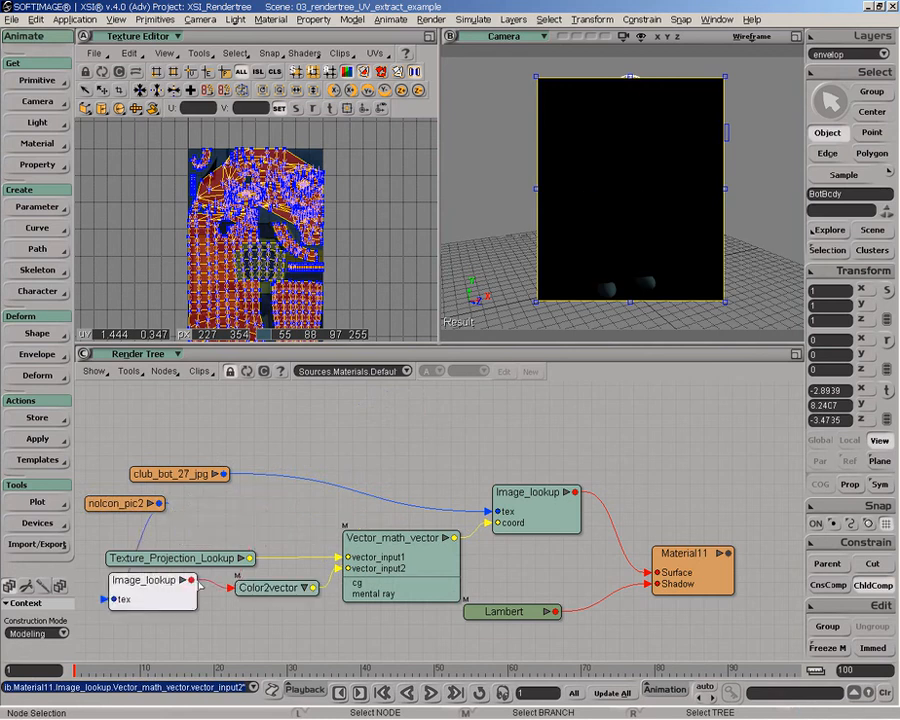
pyautogui.click(250, 589)
pyautogui.moveTo(158, 505); pyautogui.dragTo(80, 582)
pyautogui.moveTo(185, 565); pyautogui.dragTo(131, 533)
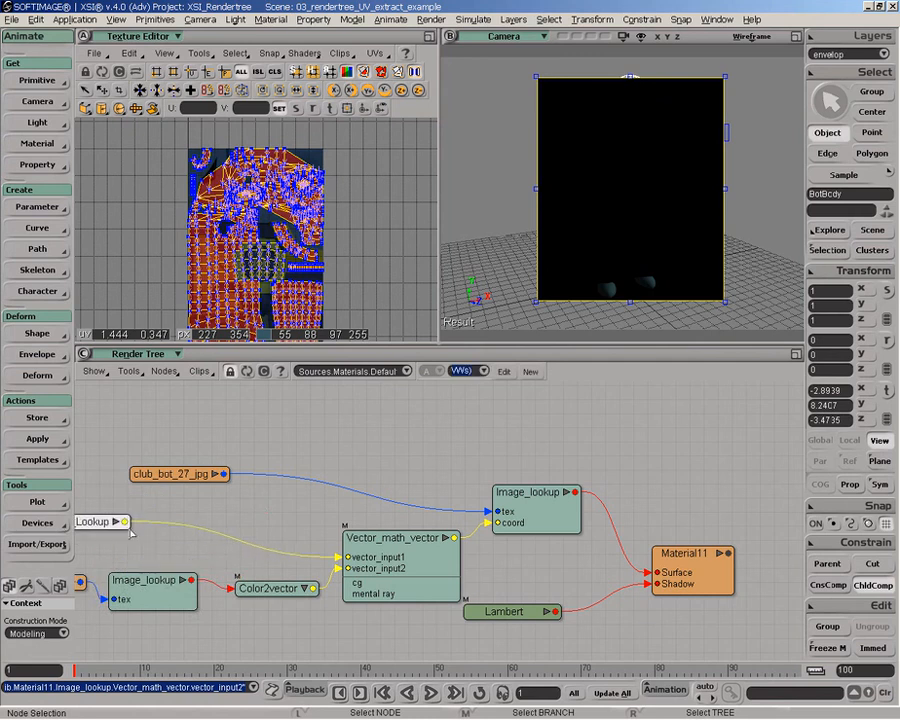
pyautogui.press('z')
pyautogui.moveTo(325, 512); pyautogui.dragTo(502, 484)
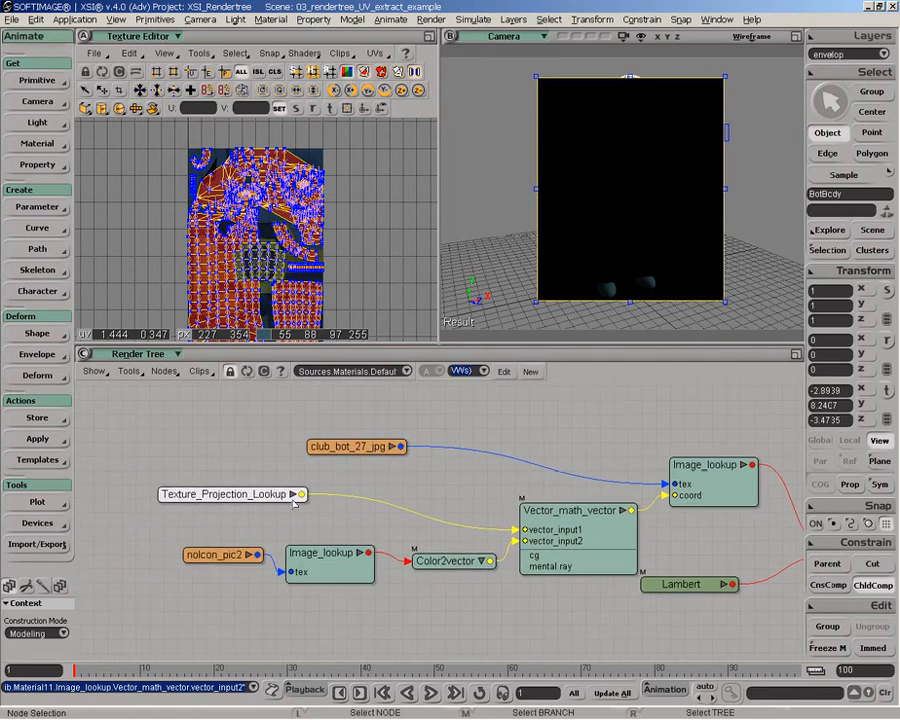
# Connect Texture_Projection_Lookup to the coord input of the new Image_lookup and shift noIcon_pic2 away from it
pyautogui.moveTo(205, 498); pyautogui.dragTo(325, 562)
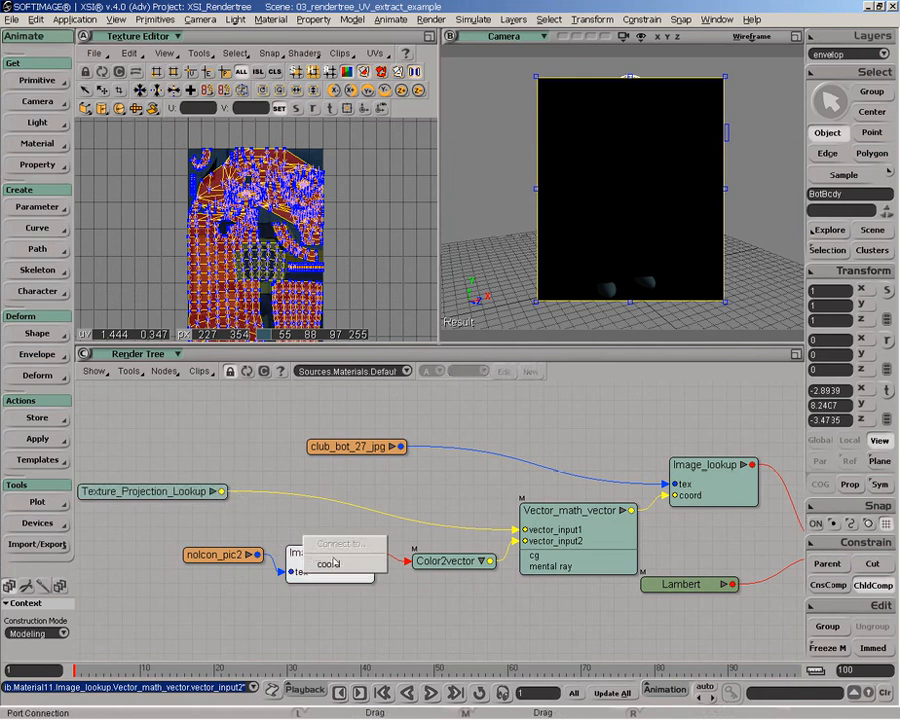
pyautogui.click(337, 566)
pyautogui.click(208, 556)
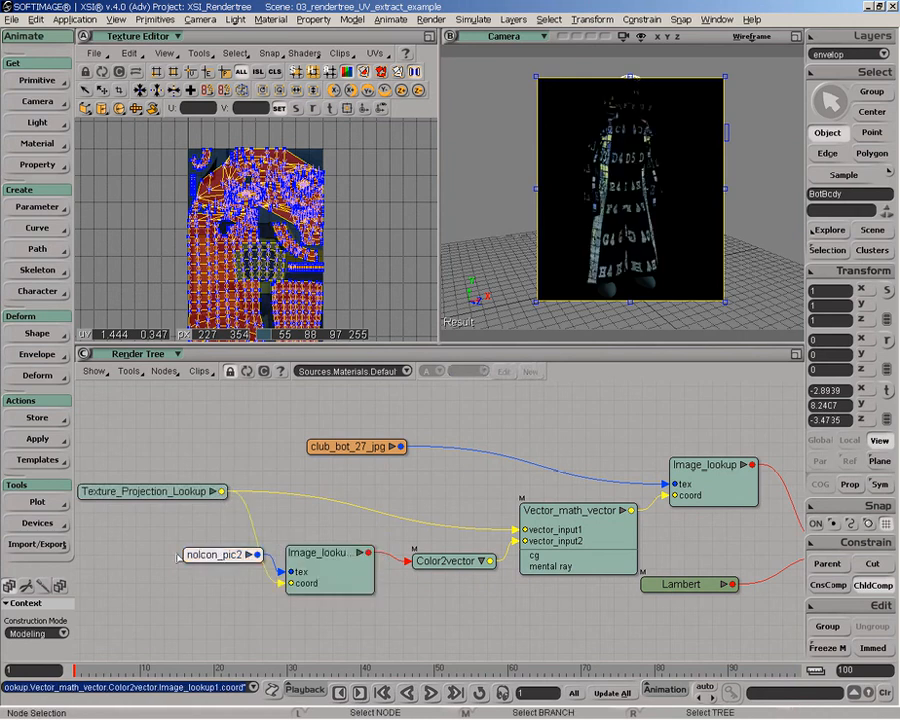
# Load chrom1.tga from the XSI_SAMPLES project's Pictures folder as a new image clip for Image_lookup1
pyautogui.doubleClick(328, 576)
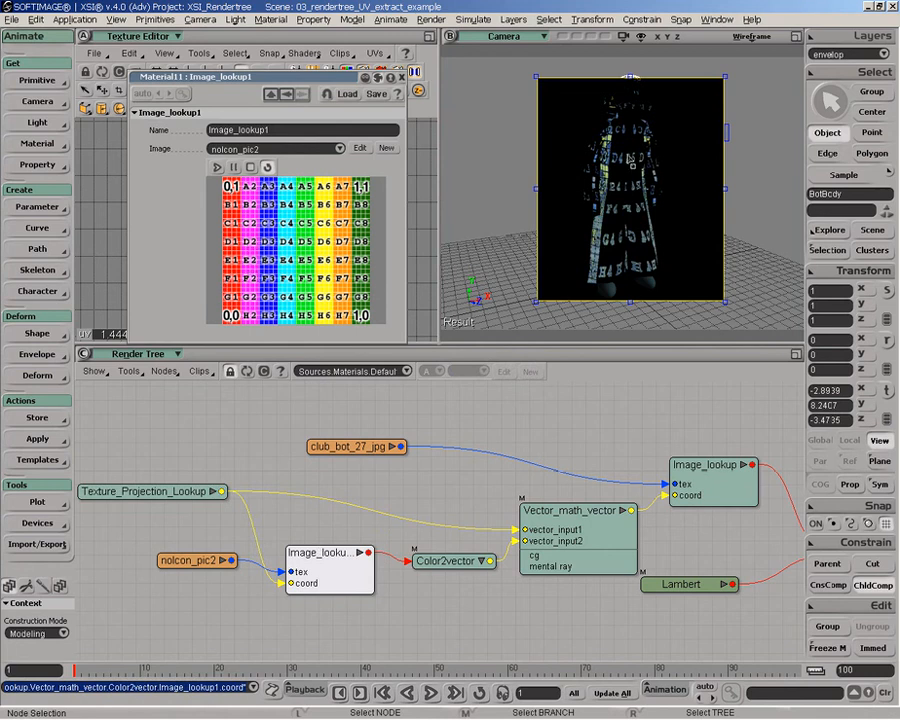
pyautogui.click(388, 147)
pyautogui.click(400, 104)
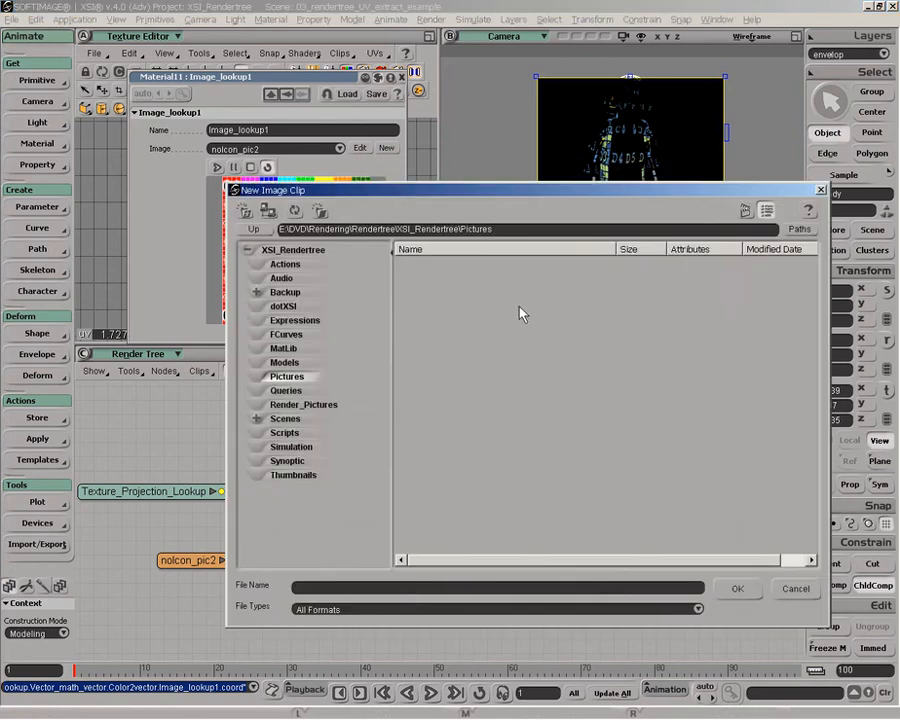
pyautogui.click(799, 229)
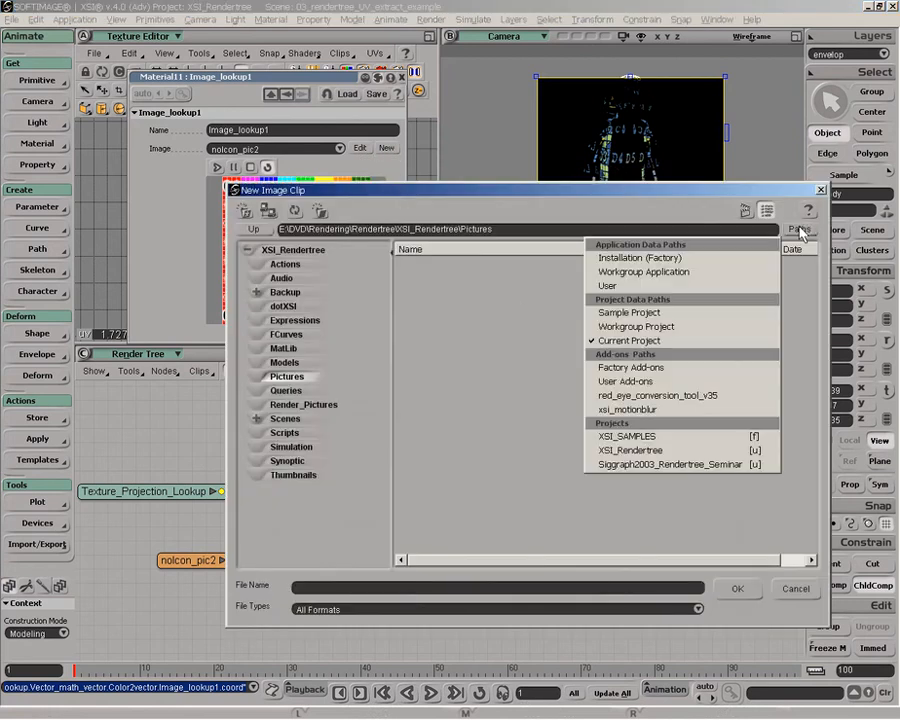
pyautogui.click(627, 436)
pyautogui.click(744, 210)
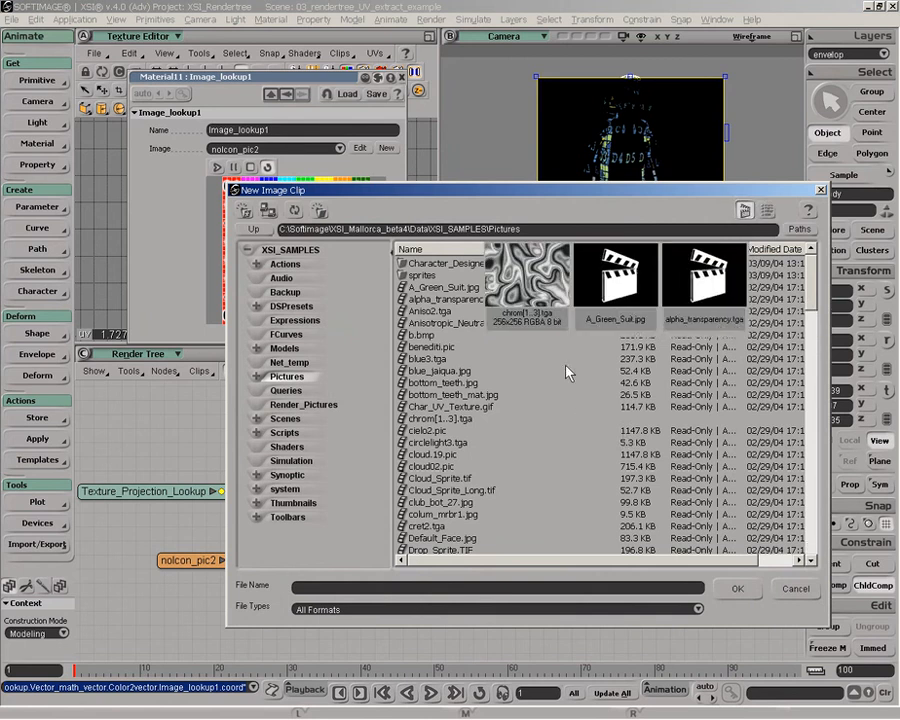
pyautogui.doubleClick(527, 282)
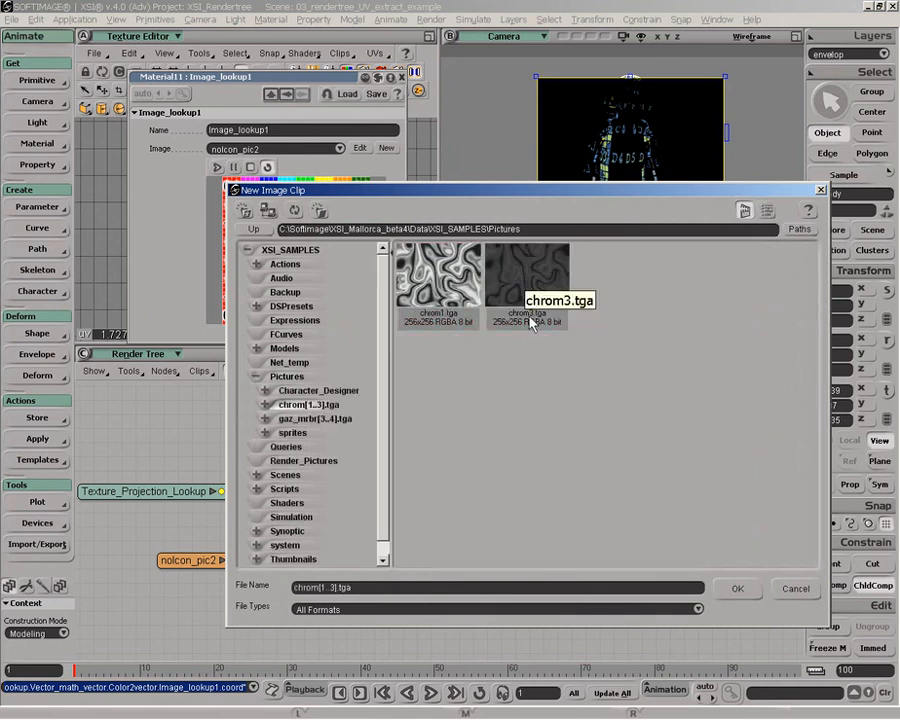
pyautogui.doubleClick(437, 275)
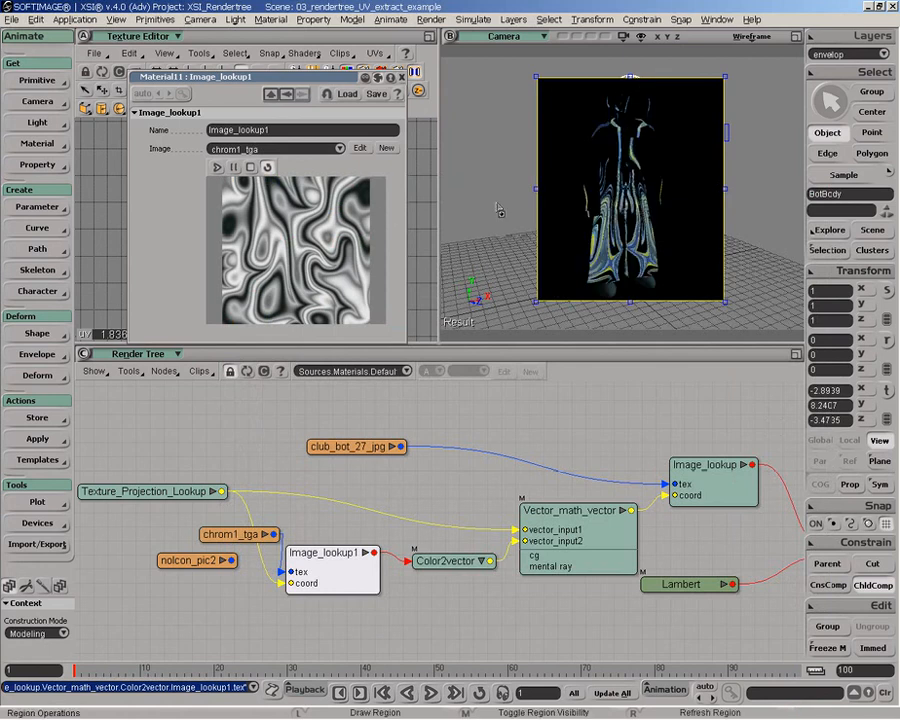
pyautogui.click(401, 77)
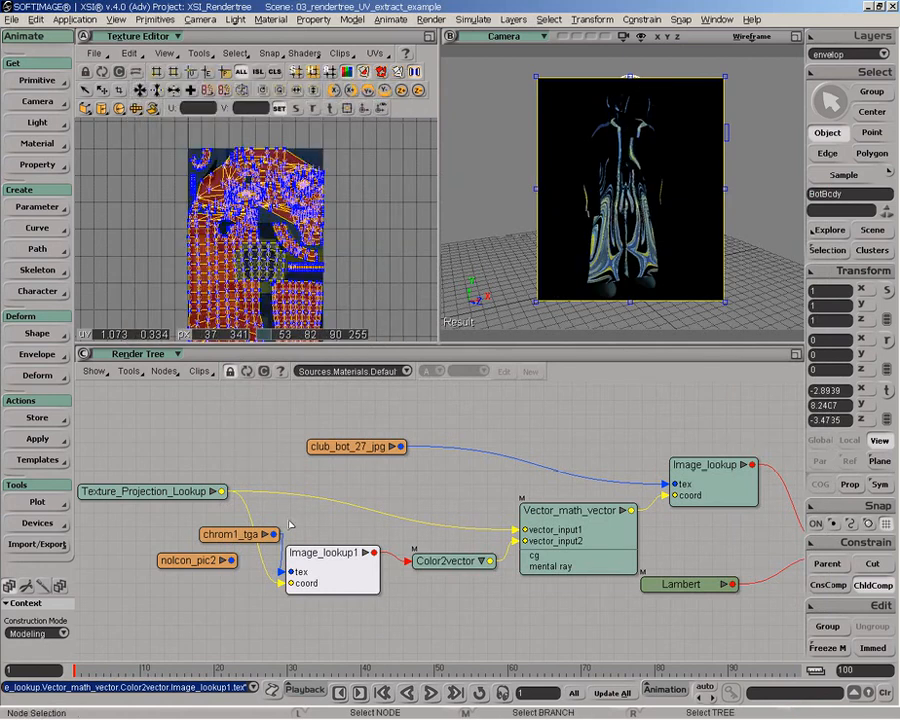
# Rearrange the texture projection, image clip, Image_lookup1 and Color2vector nodes so the connections in the render tree are easy to follow
pyautogui.moveTo(190, 498); pyautogui.dragTo(207, 477)
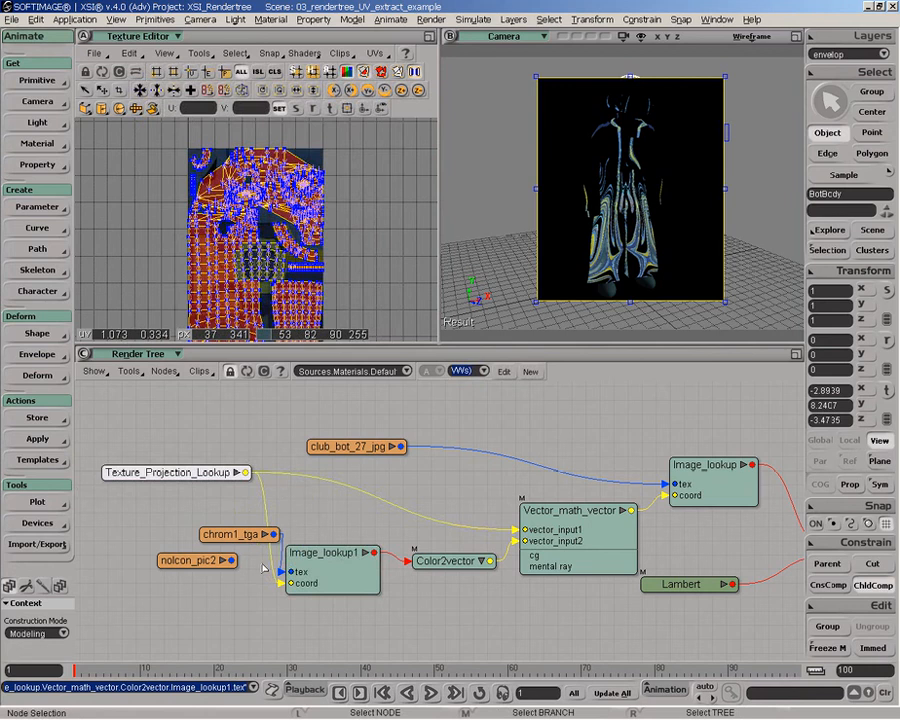
pyautogui.moveTo(243, 538); pyautogui.dragTo(190, 589)
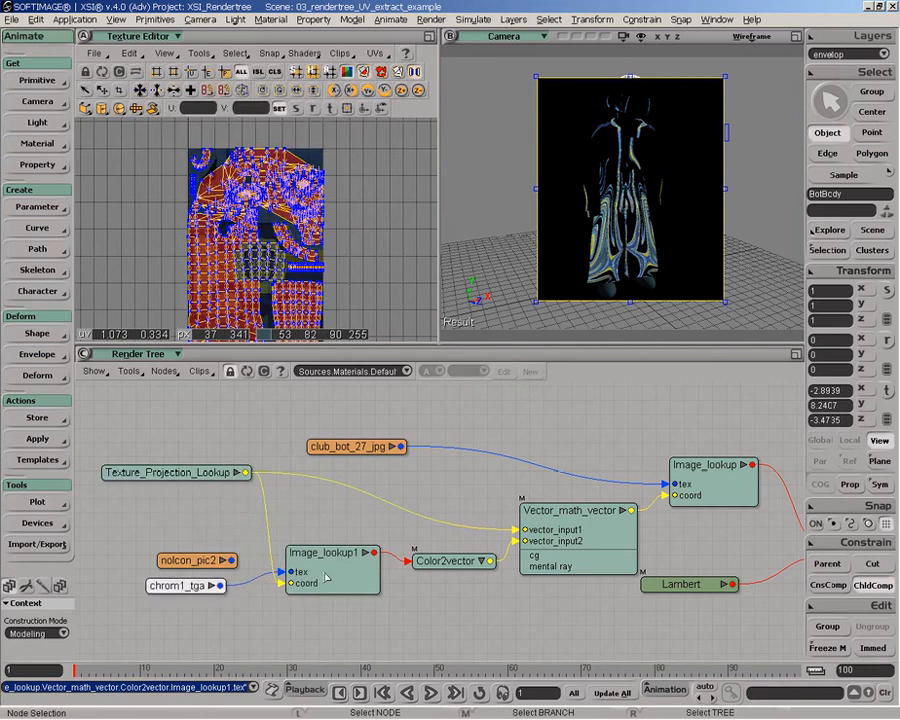
pyautogui.moveTo(326, 571); pyautogui.dragTo(322, 571)
pyautogui.moveTo(444, 566); pyautogui.dragTo(432, 566)
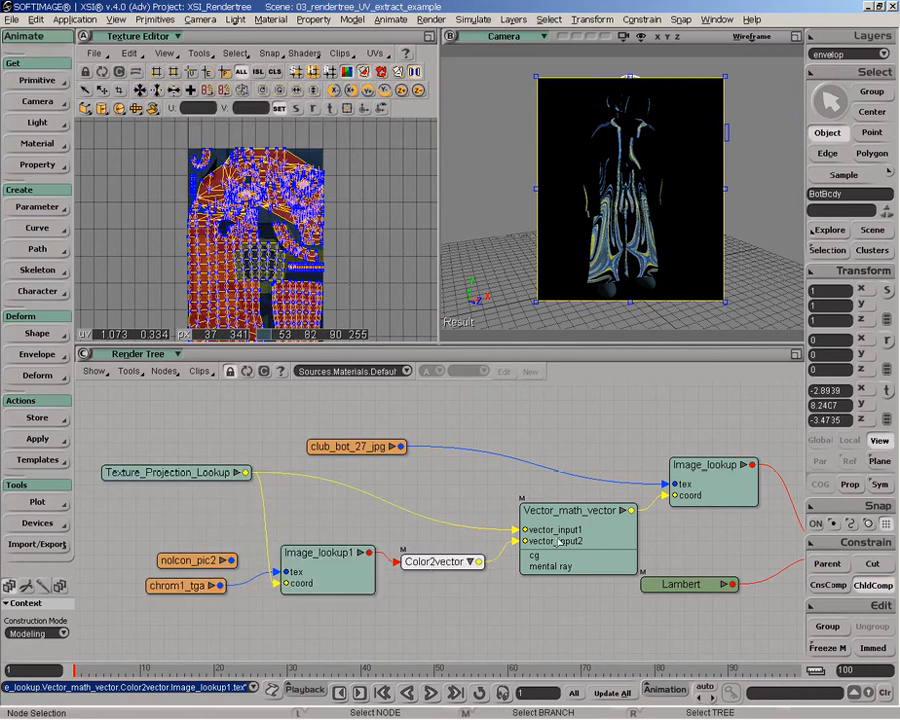
pyautogui.moveTo(360, 440); pyautogui.dragTo(478, 447)
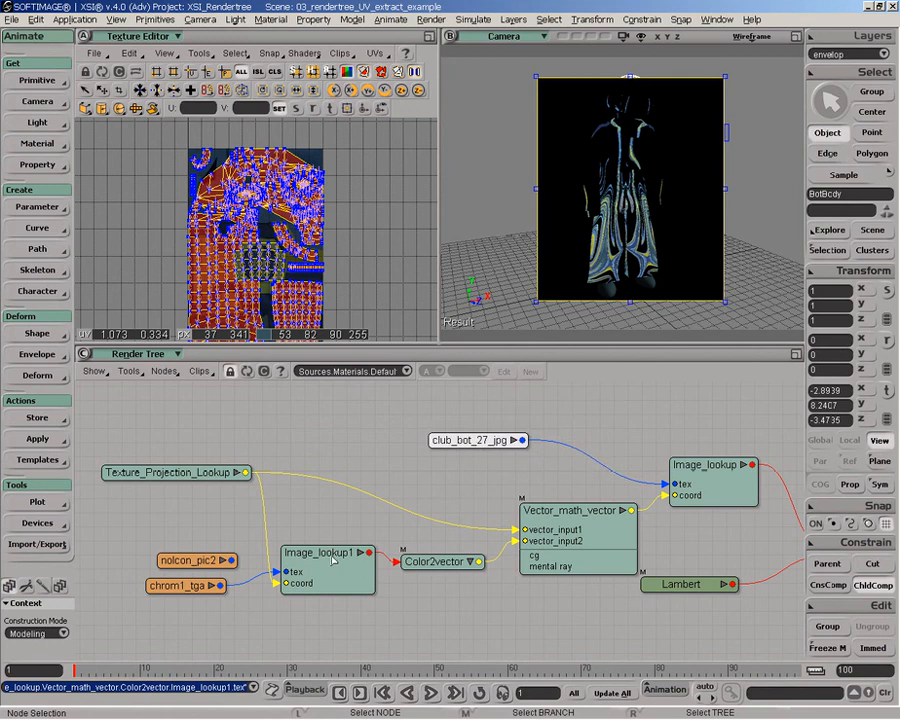
pyautogui.moveTo(170, 472); pyautogui.dragTo(163, 464)
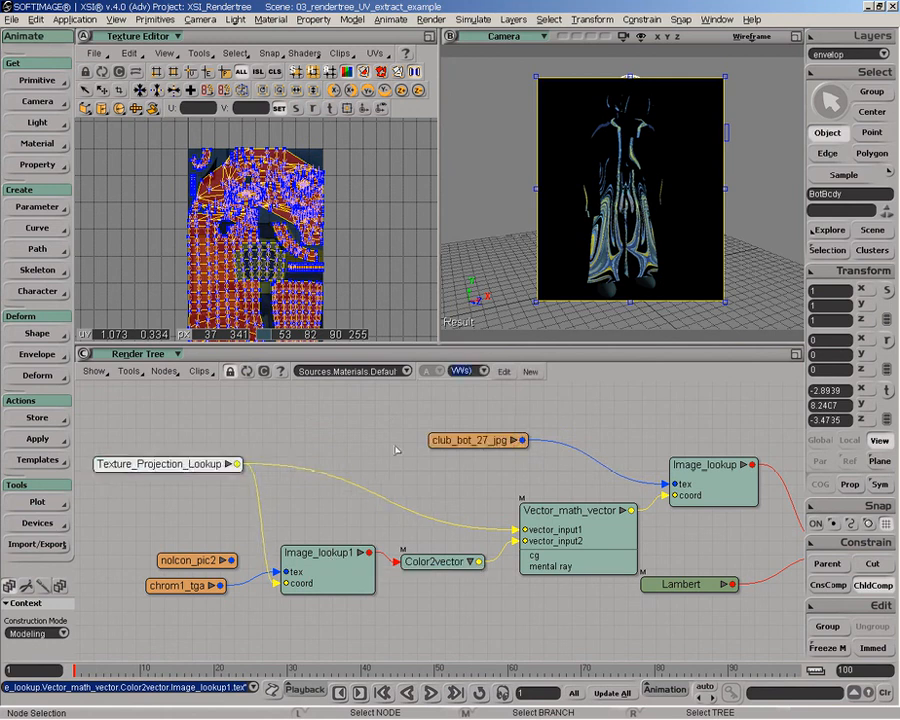
pyautogui.click(352, 484)
pyautogui.moveTo(350, 588); pyautogui.dragTo(360, 591)
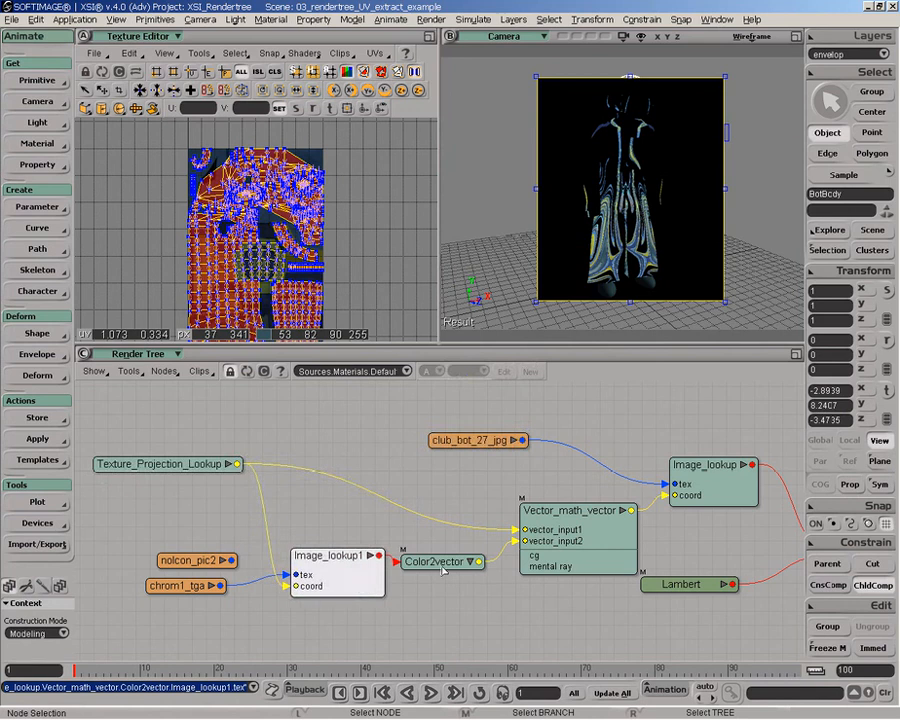
pyautogui.moveTo(452, 567); pyautogui.dragTo(457, 569)
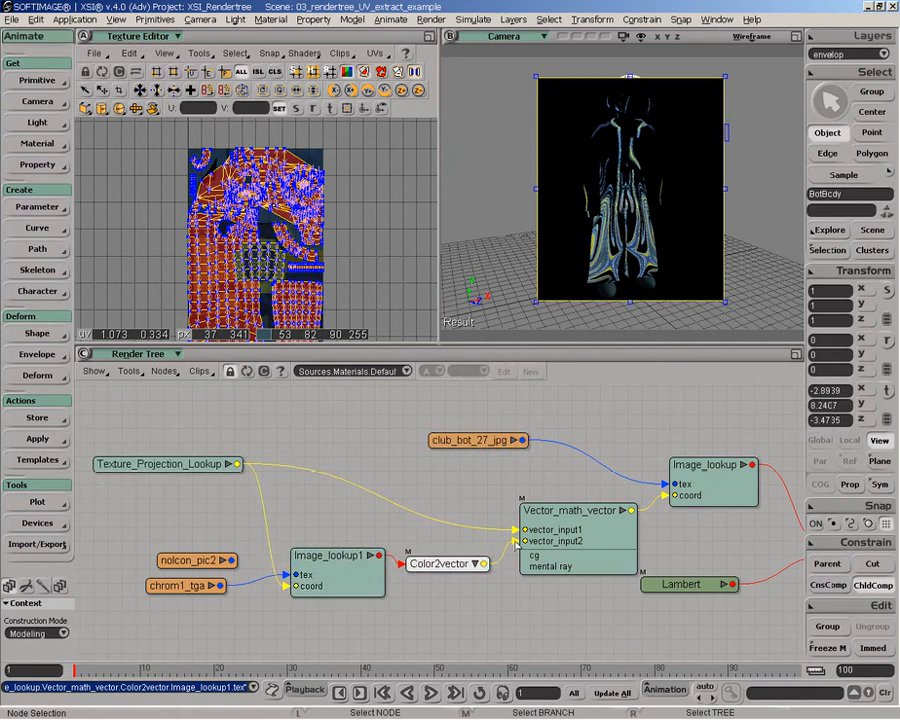
# Disconnect Vector_math_vector from Color2vector and Image_lookup, and delete the Vector_math_vector and Color2vector nodes
pyautogui.moveTo(516, 544); pyautogui.dragTo(543, 519)
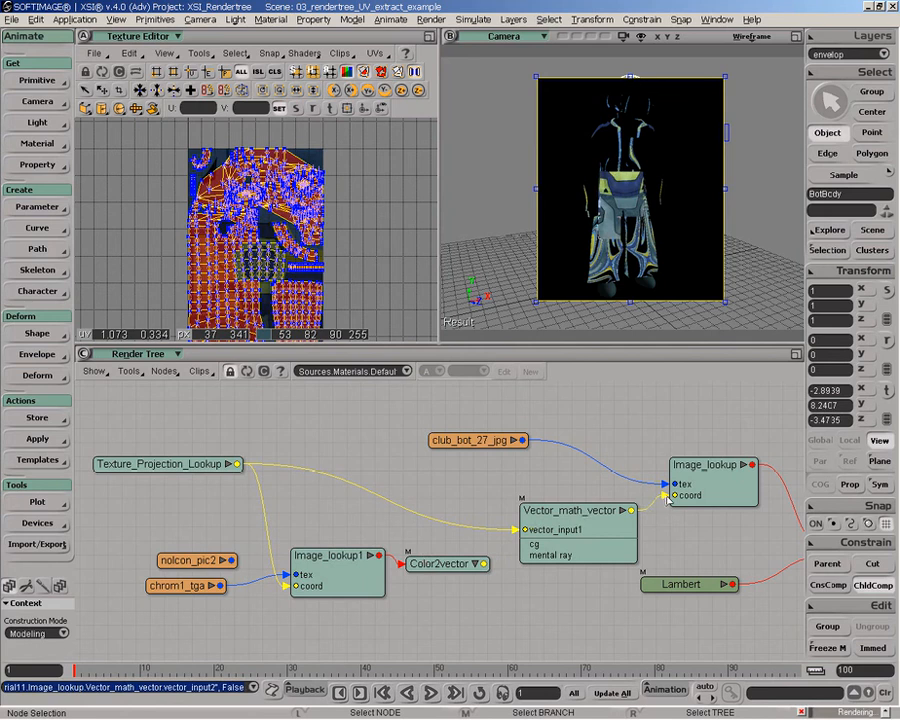
pyautogui.moveTo(668, 500); pyautogui.dragTo(665, 496)
pyautogui.moveTo(566, 529); pyautogui.dragTo(514, 552)
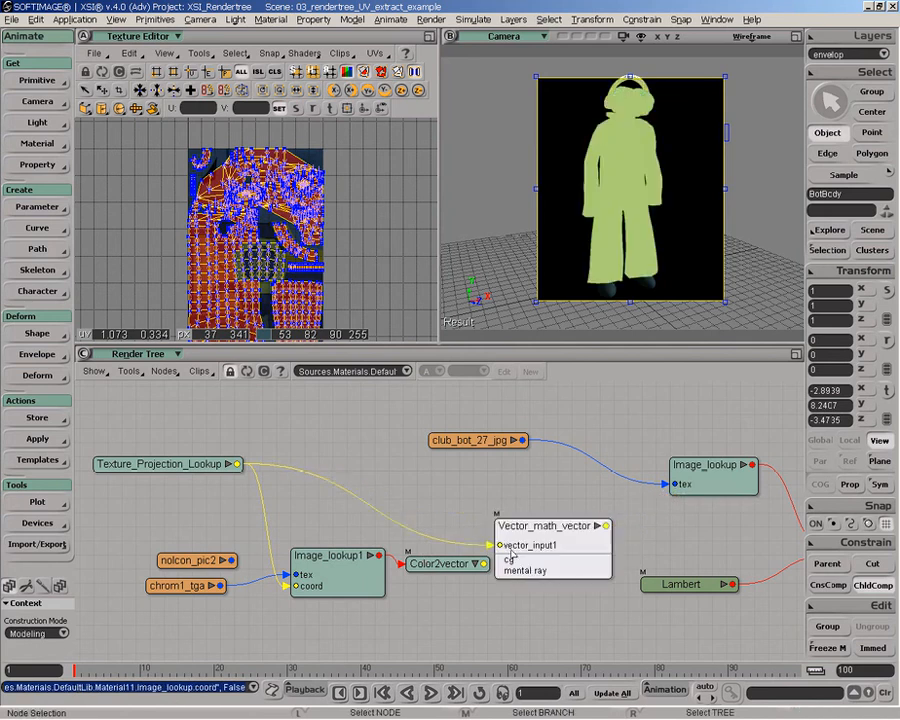
pyautogui.press('Delete')
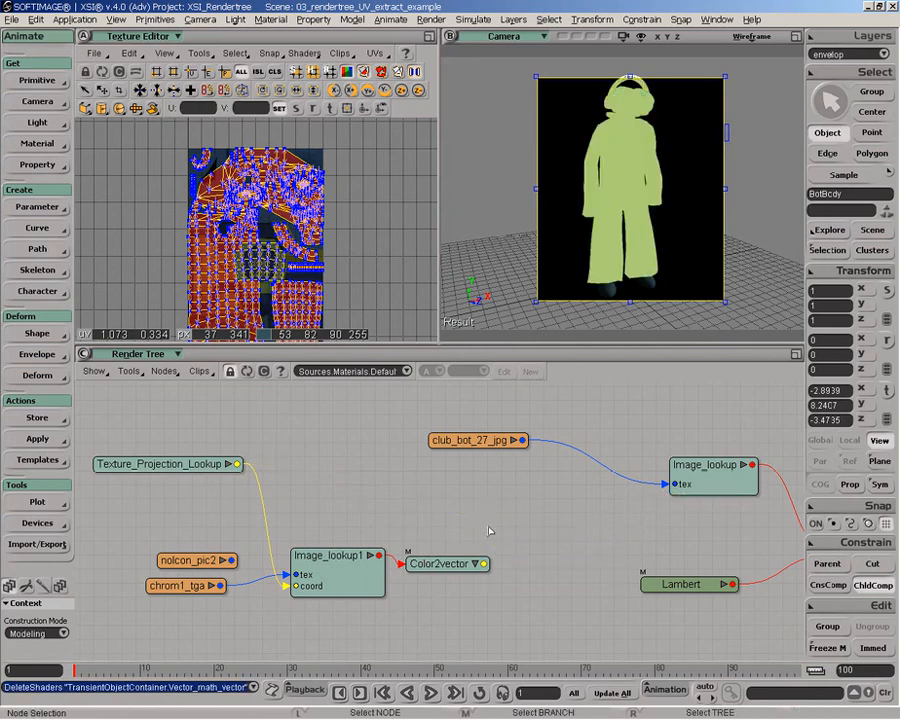
pyautogui.click(452, 566)
pyautogui.press('Delete')
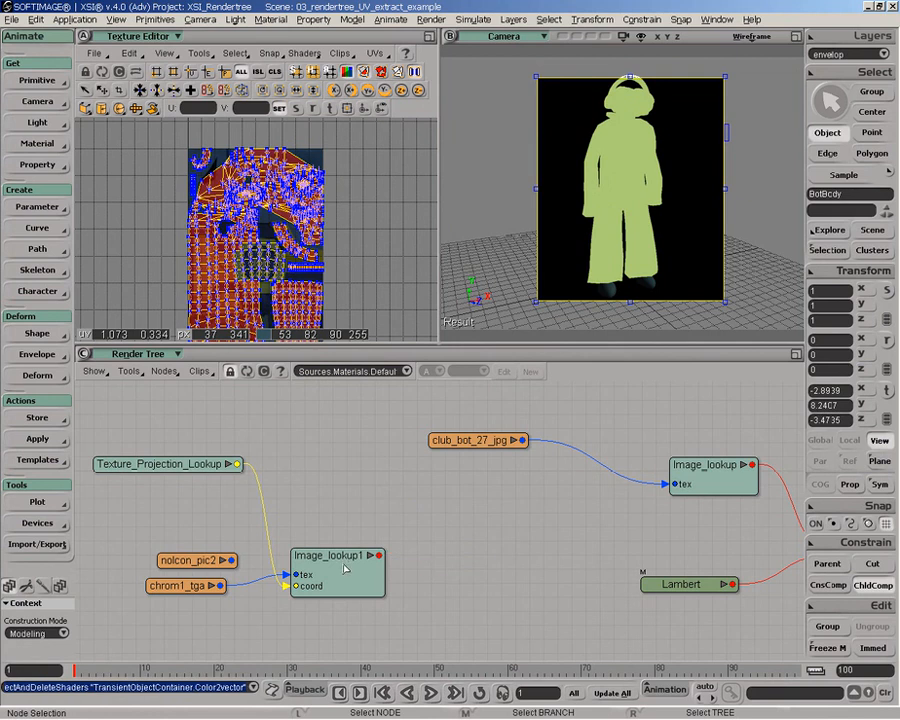
# Delete the Image_lookup1, noIcon_pic2 and chrom1_tga nodes from the render tree
pyautogui.click(335, 580)
pyautogui.press('Delete')
pyautogui.click(185, 561)
pyautogui.press('Delete')
pyautogui.click(178, 581)
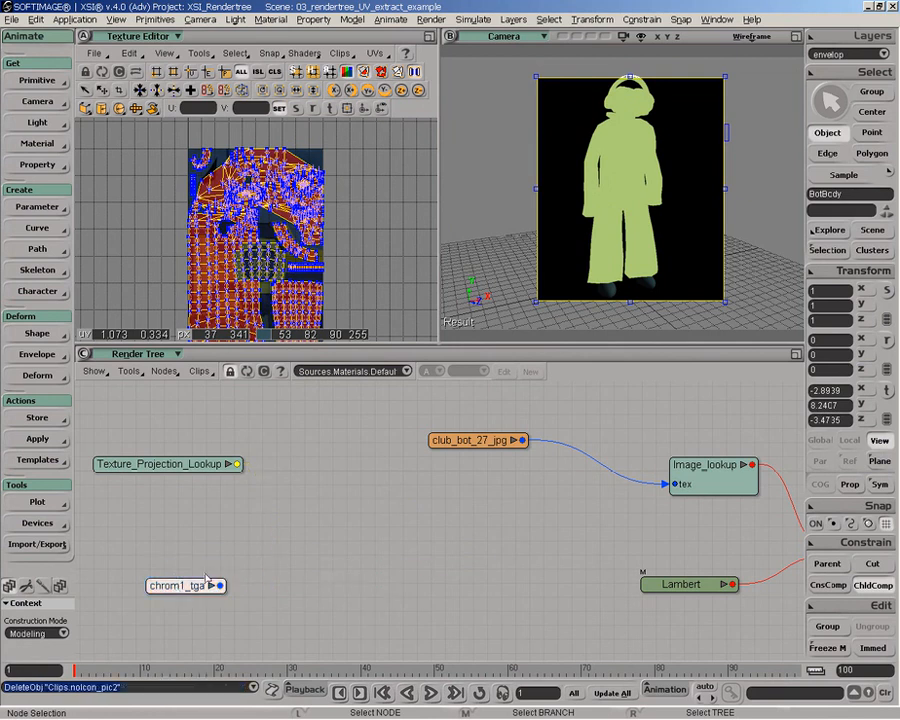
pyautogui.press('Delete')
# Add a 3D Warp texture space controller node and place it between Texture_Projection_Lookup and Image_lookup
pyautogui.moveTo(207, 458); pyautogui.dragTo(239, 502)
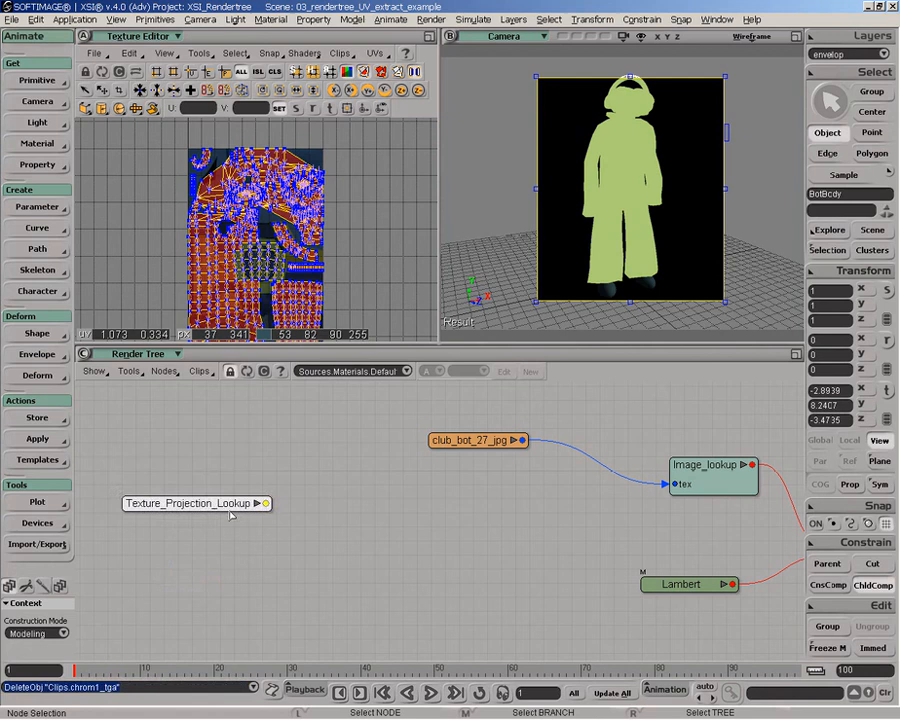
pyautogui.click(164, 372)
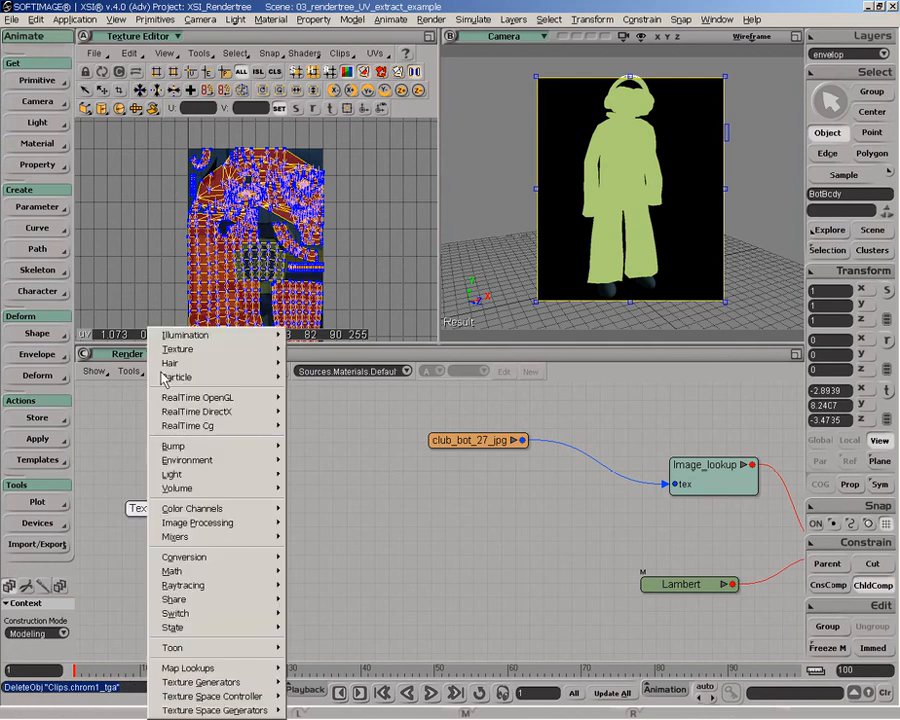
pyautogui.moveTo(203, 703)
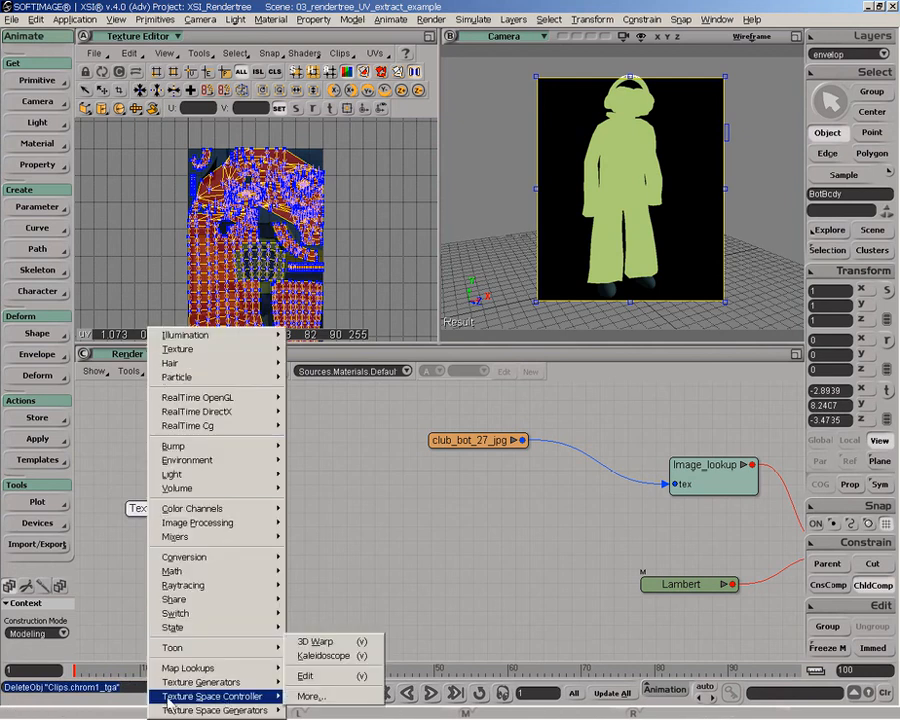
pyautogui.click(313, 642)
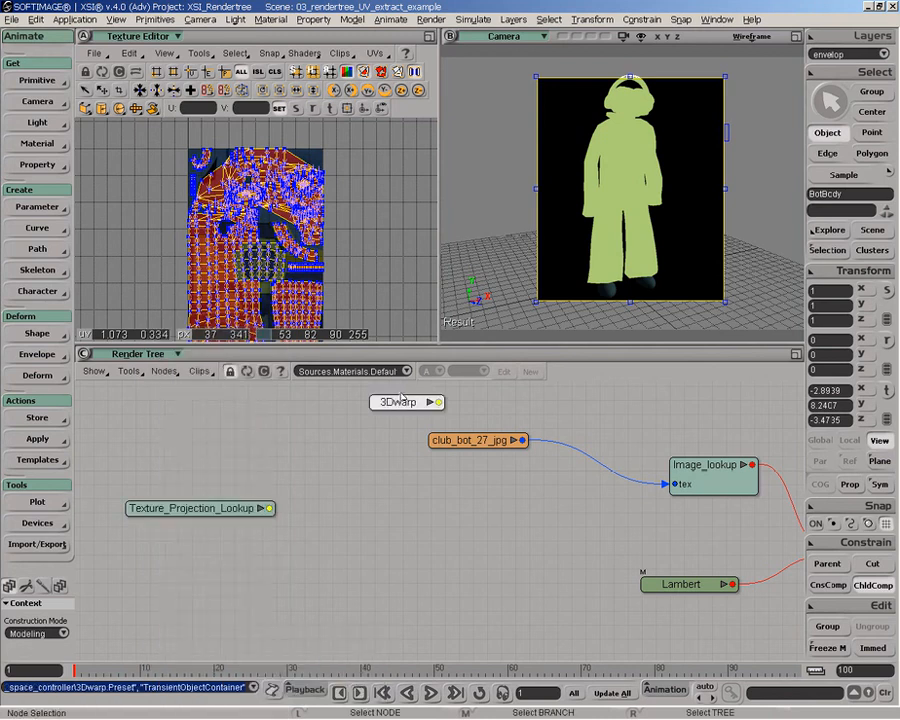
pyautogui.moveTo(401, 398); pyautogui.dragTo(399, 500)
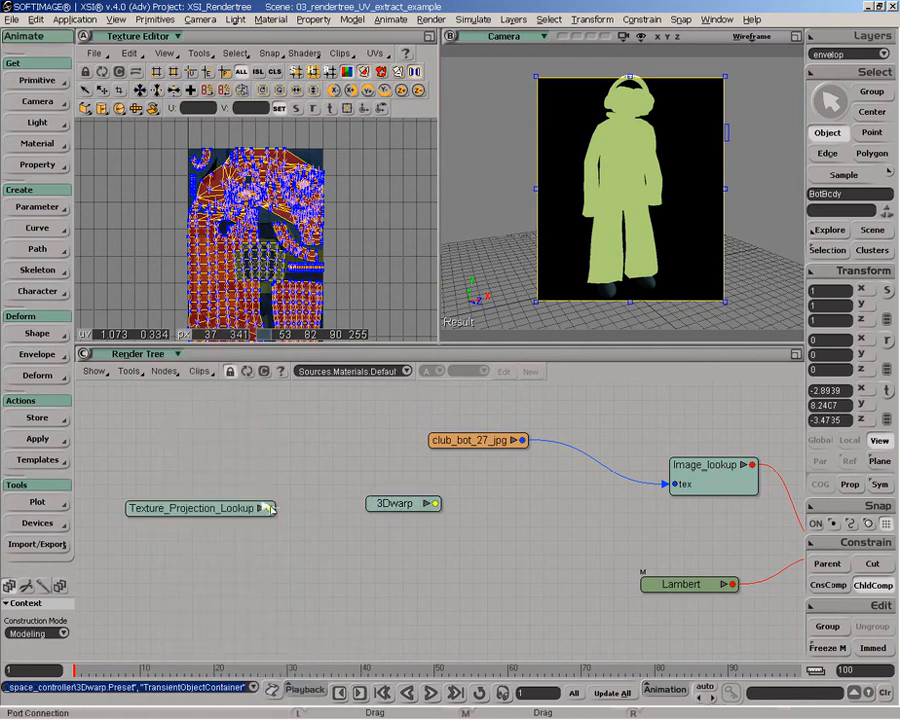
# Connect Texture_Projection_Lookup to the 3D Warp node's texture_coord and noise_coord inputs, and the warp's output to the coord input of Image_lookup
pyautogui.moveTo(268, 509); pyautogui.dragTo(370, 505)
pyautogui.click(414, 494)
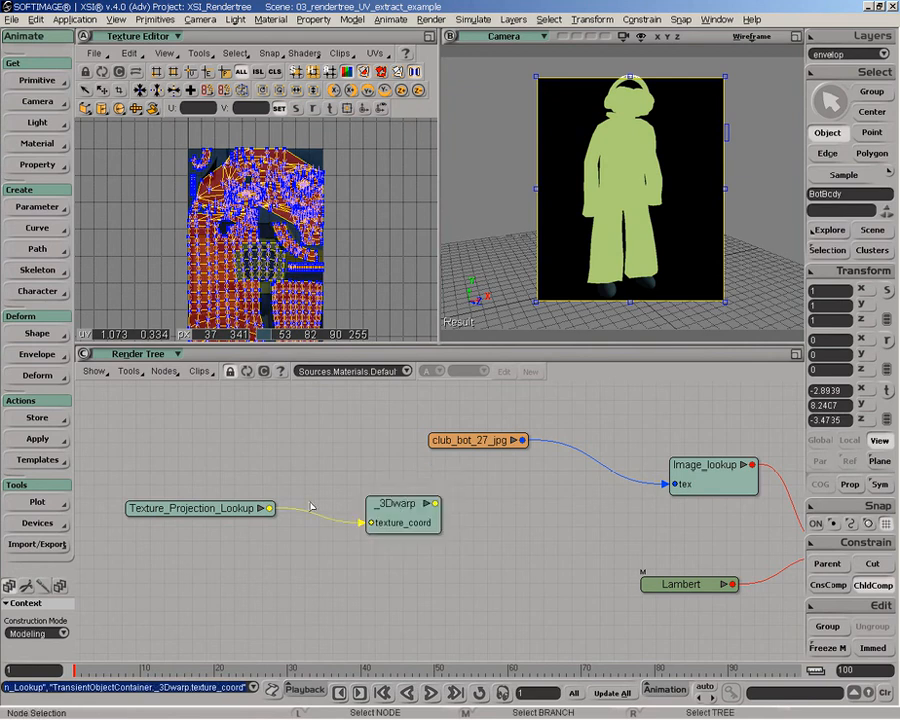
pyautogui.moveTo(268, 509); pyautogui.dragTo(374, 508)
pyautogui.click(414, 530)
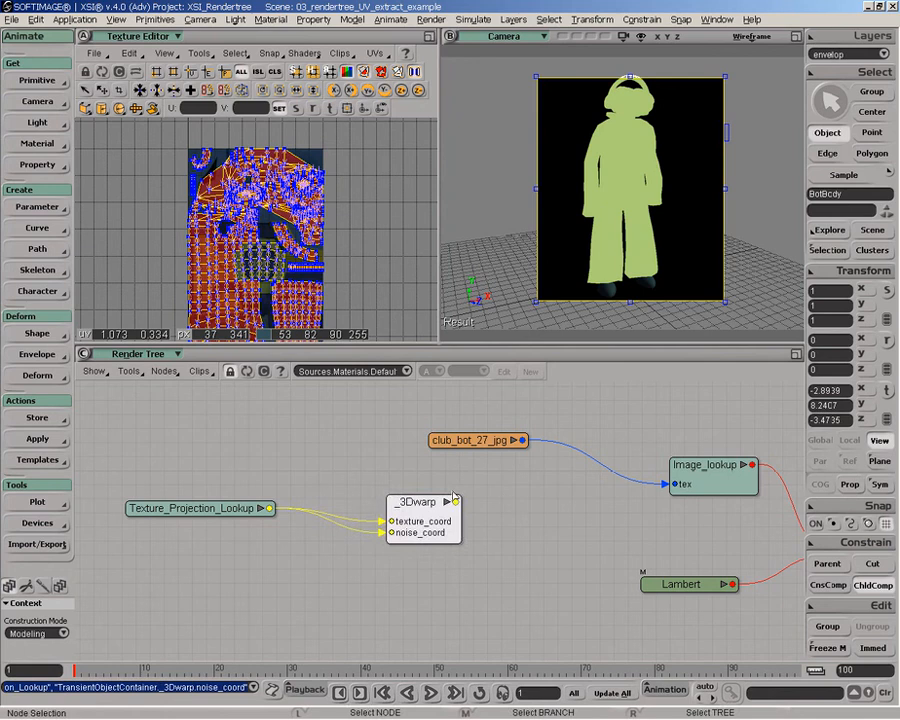
pyautogui.moveTo(457, 502); pyautogui.dragTo(701, 500)
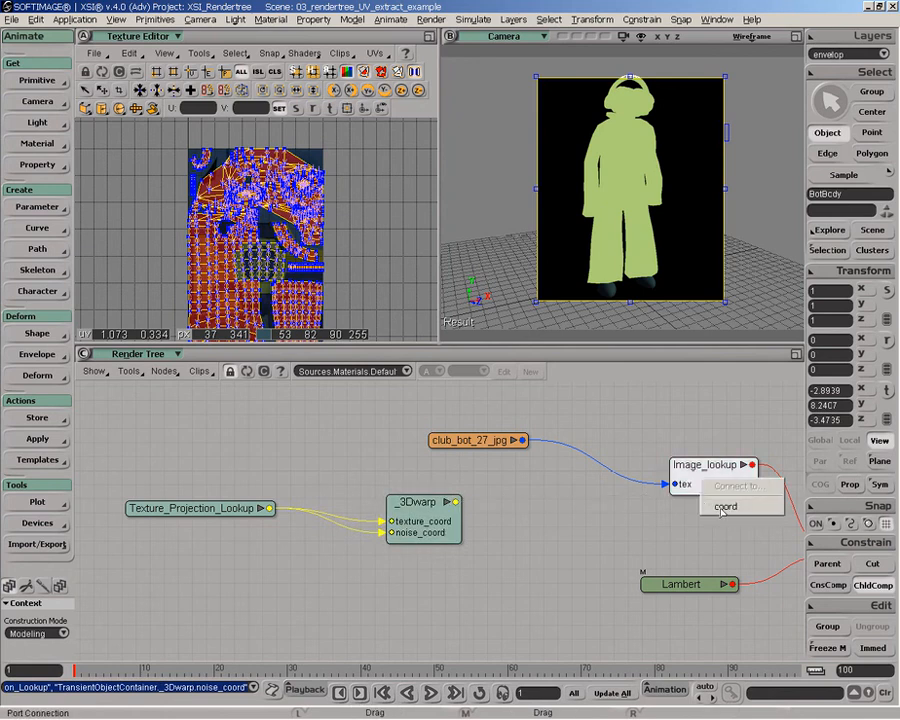
pyautogui.click(724, 504)
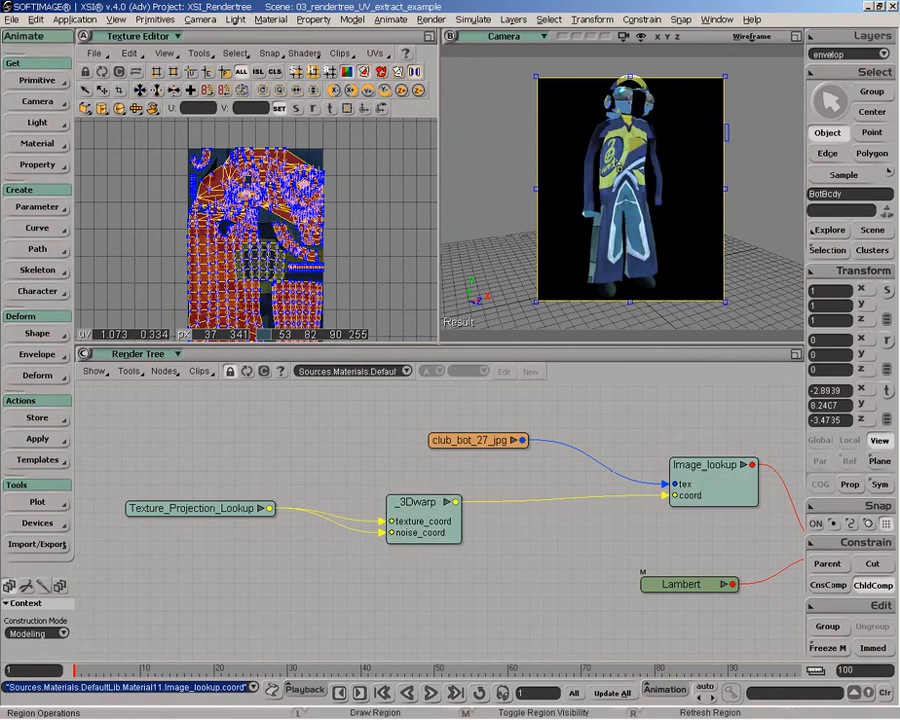
# Set the 3D Warp node's intensity to about 3.112 and its scale to about 2.793
pyautogui.click(405, 537)
pyautogui.doubleClick(405, 537)
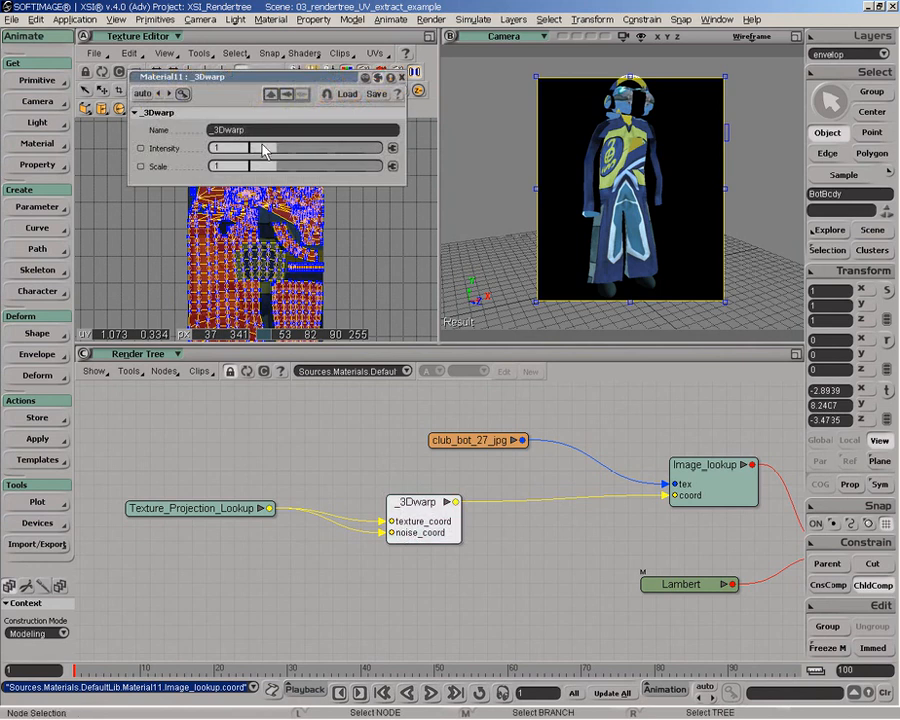
pyautogui.moveTo(200, 148); pyautogui.dragTo(400, 166)
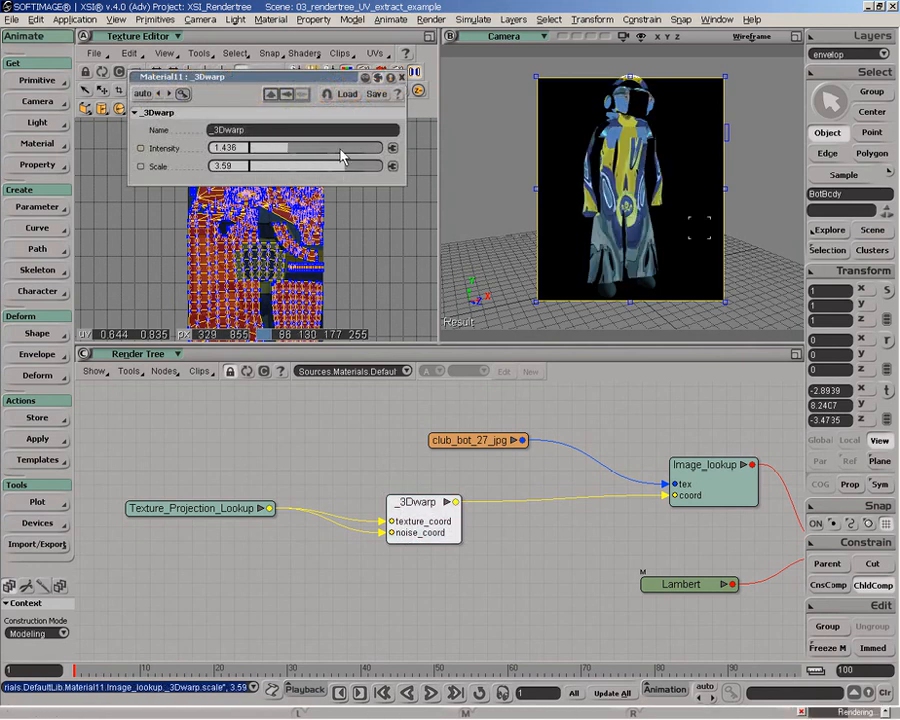
pyautogui.moveTo(342, 151); pyautogui.dragTo(335, 186)
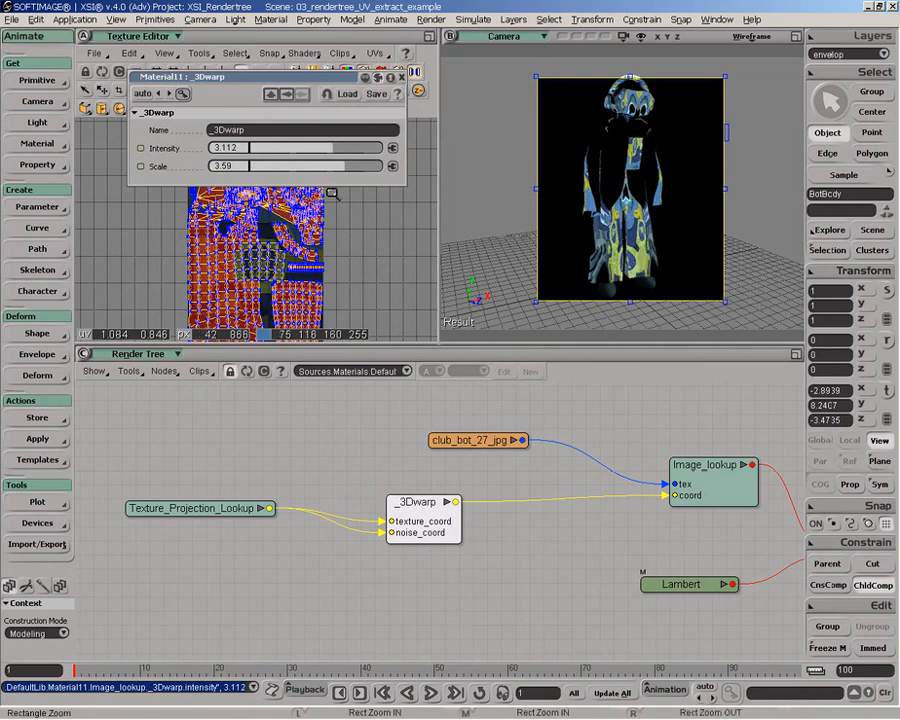
pyautogui.click(326, 166)
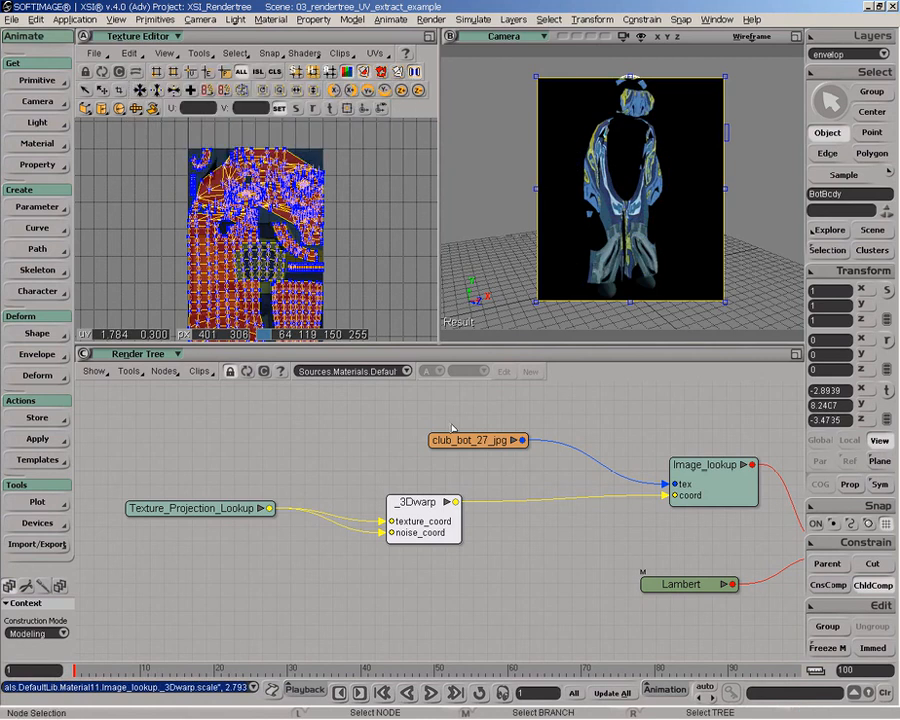
# Rearrange the Texture_Projection_Lookup and 3D Warp nodes for a clearer layout and review the warp's intensity and scale settings
pyautogui.moveTo(424, 508); pyautogui.dragTo(455, 505)
pyautogui.moveTo(215, 508); pyautogui.dragTo(264, 473)
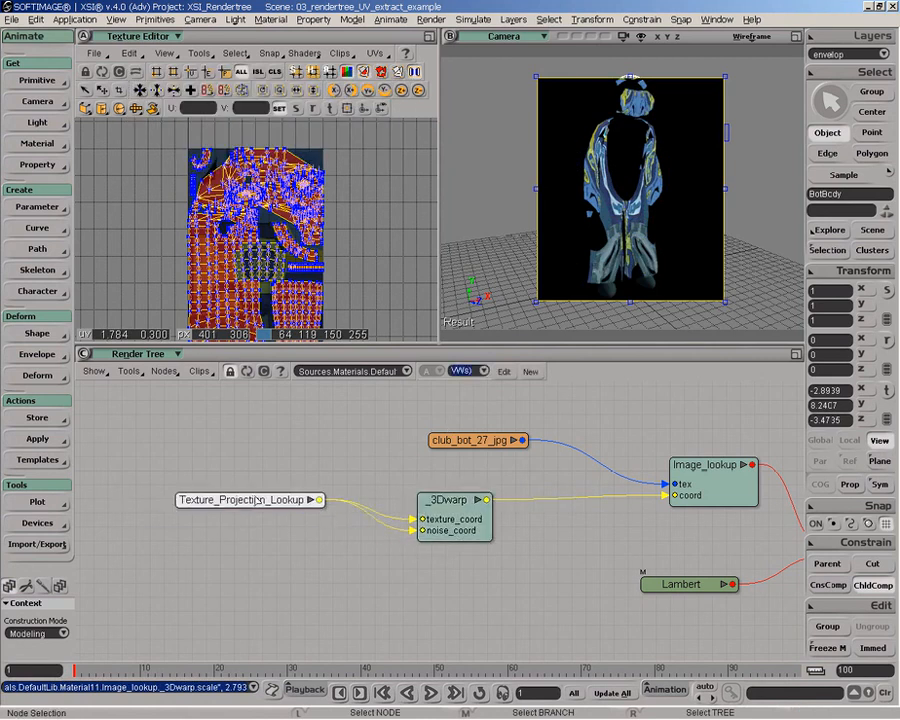
pyautogui.moveTo(466, 519); pyautogui.dragTo(463, 523)
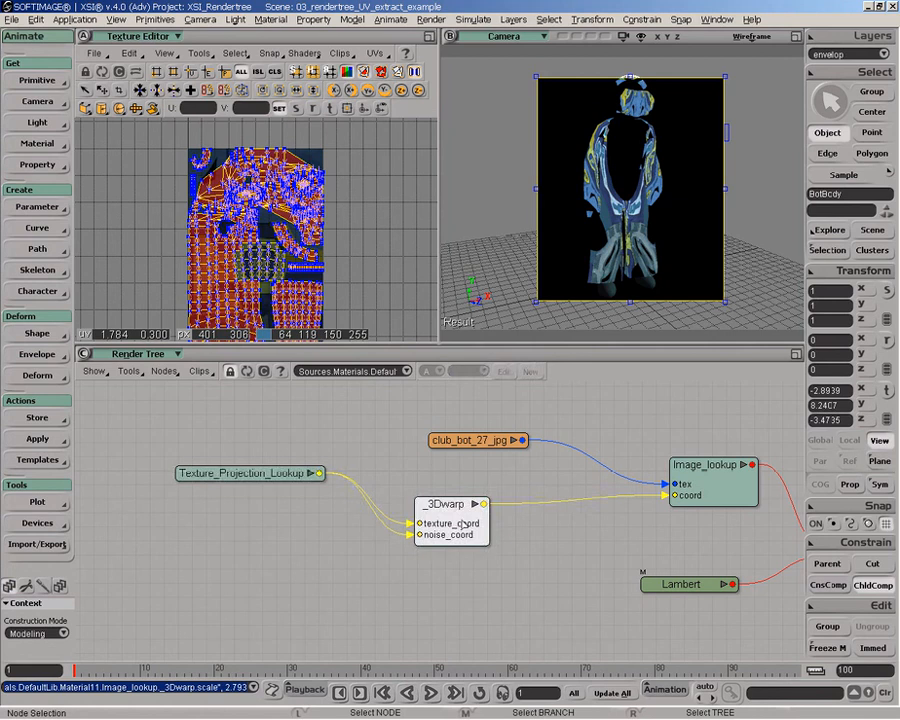
pyautogui.doubleClick(441, 519)
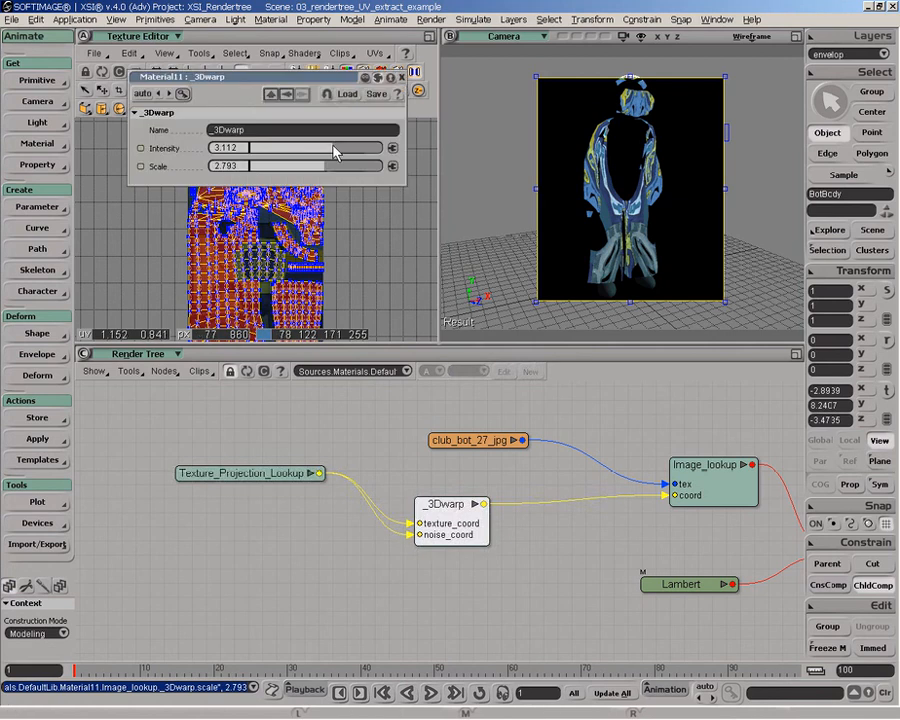
pyautogui.click(395, 430)
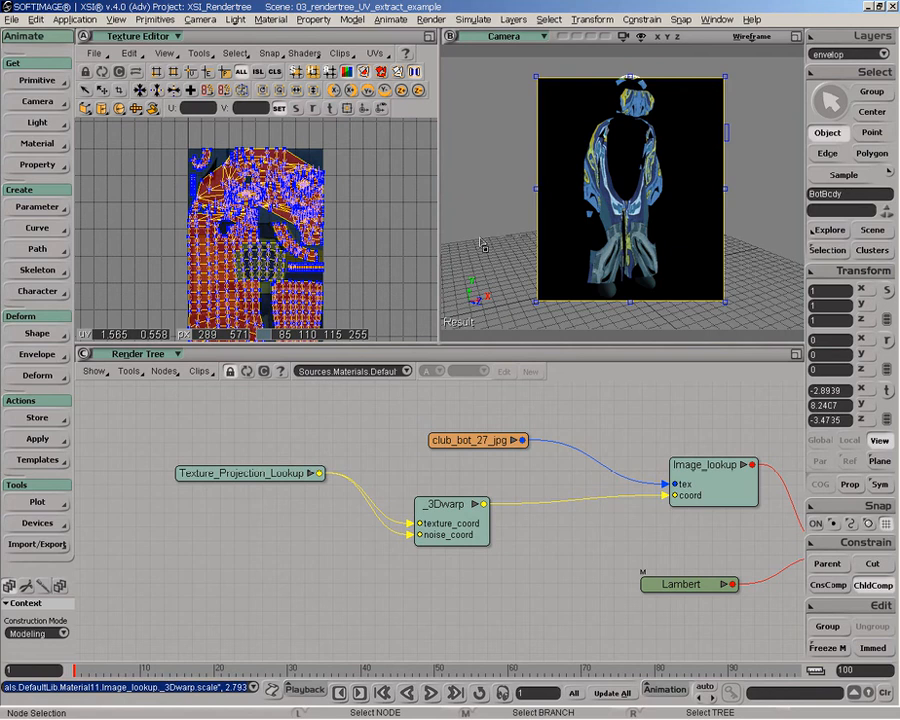
pyautogui.moveTo(445, 504); pyautogui.dragTo(450, 481)
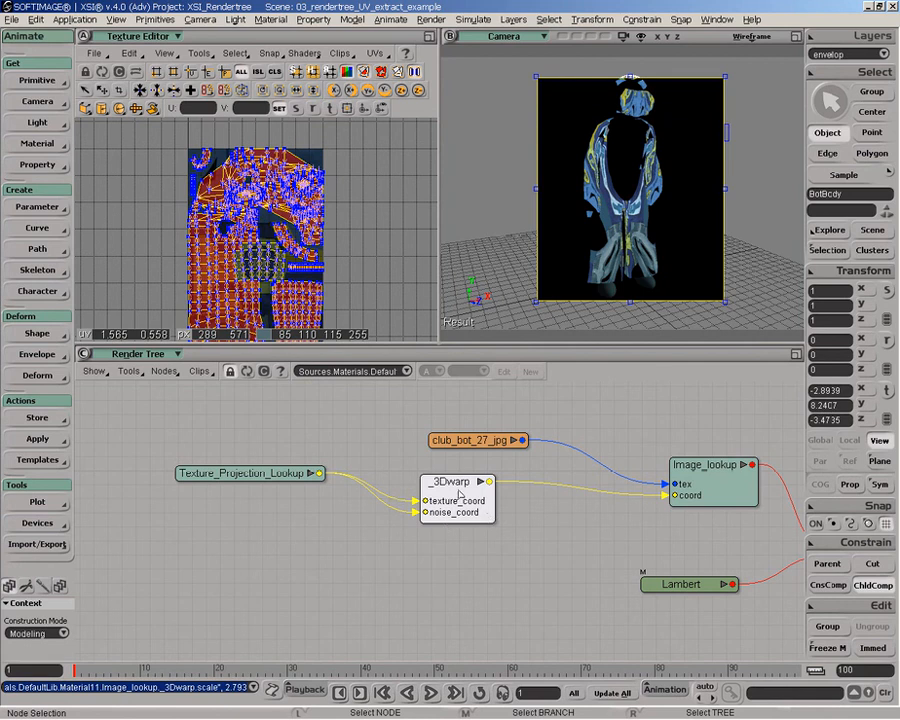
pyautogui.moveTo(459, 494); pyautogui.dragTo(472, 512)
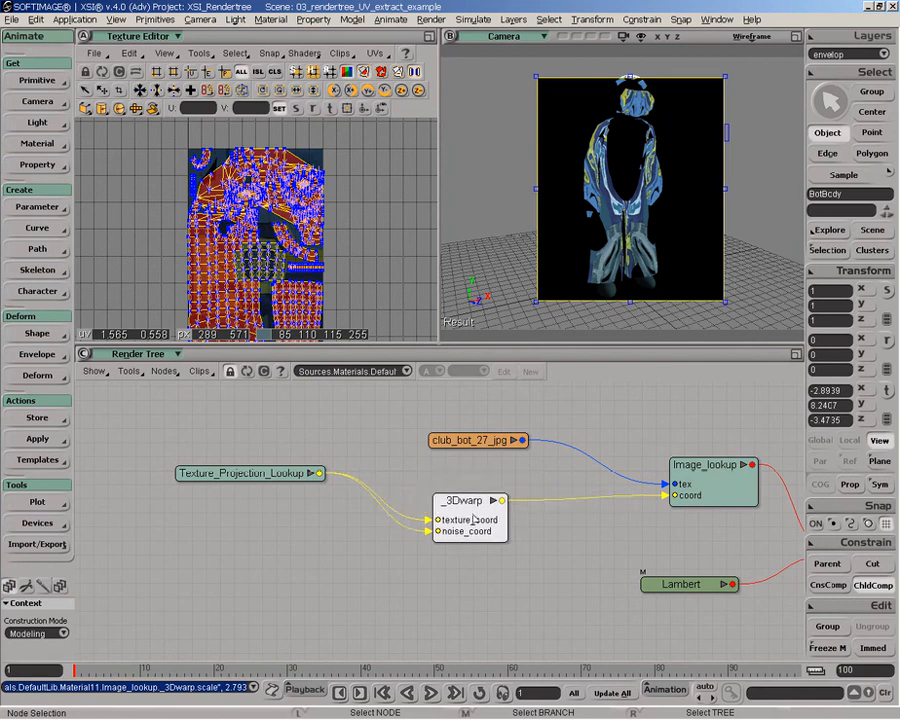